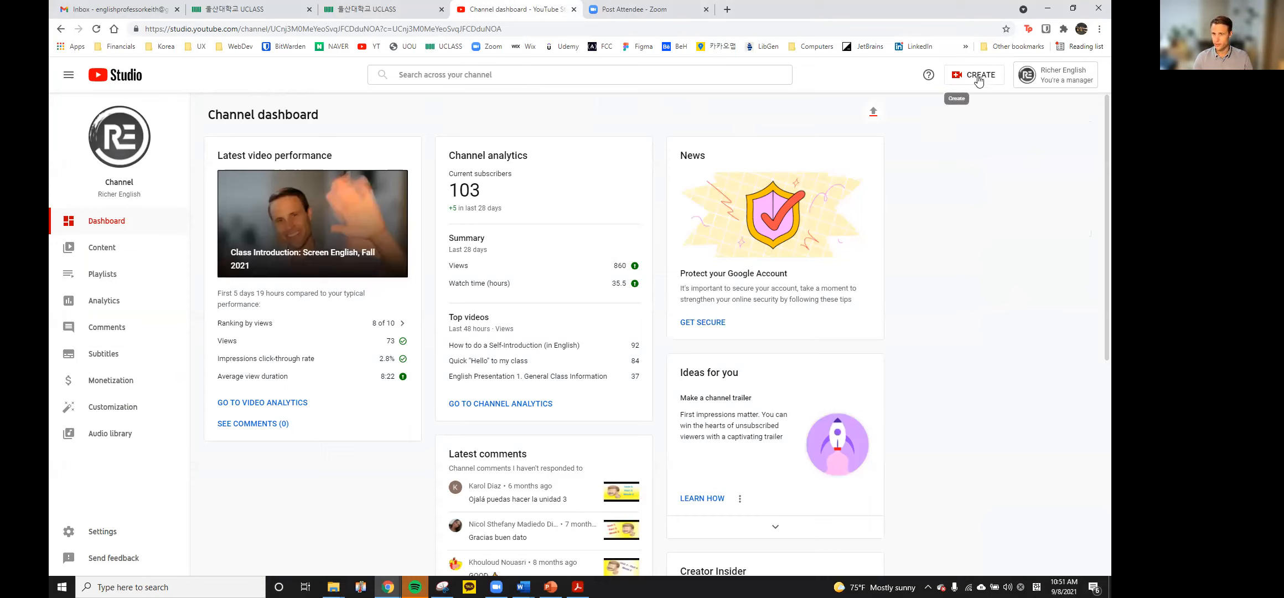
Open the Upload videos dialog from the CREATE menu
click(979, 80)
click(957, 105)
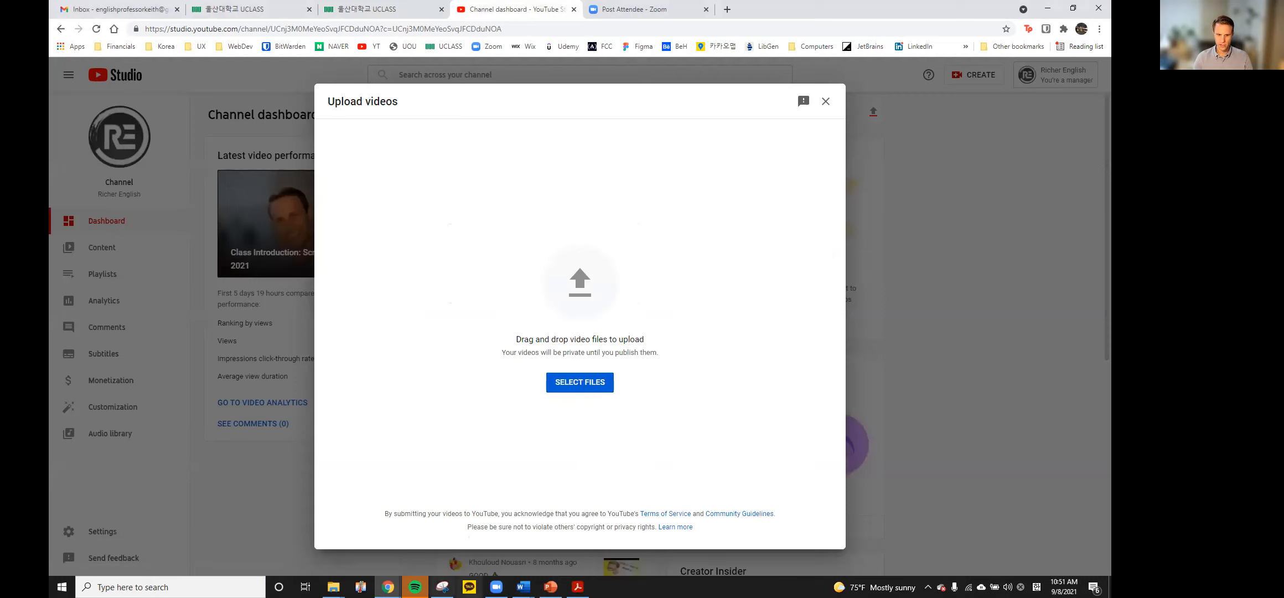
Drag presentation video.intro.mp4 from the Recordings folder into the Upload videos dialog
mouse_move(333, 587)
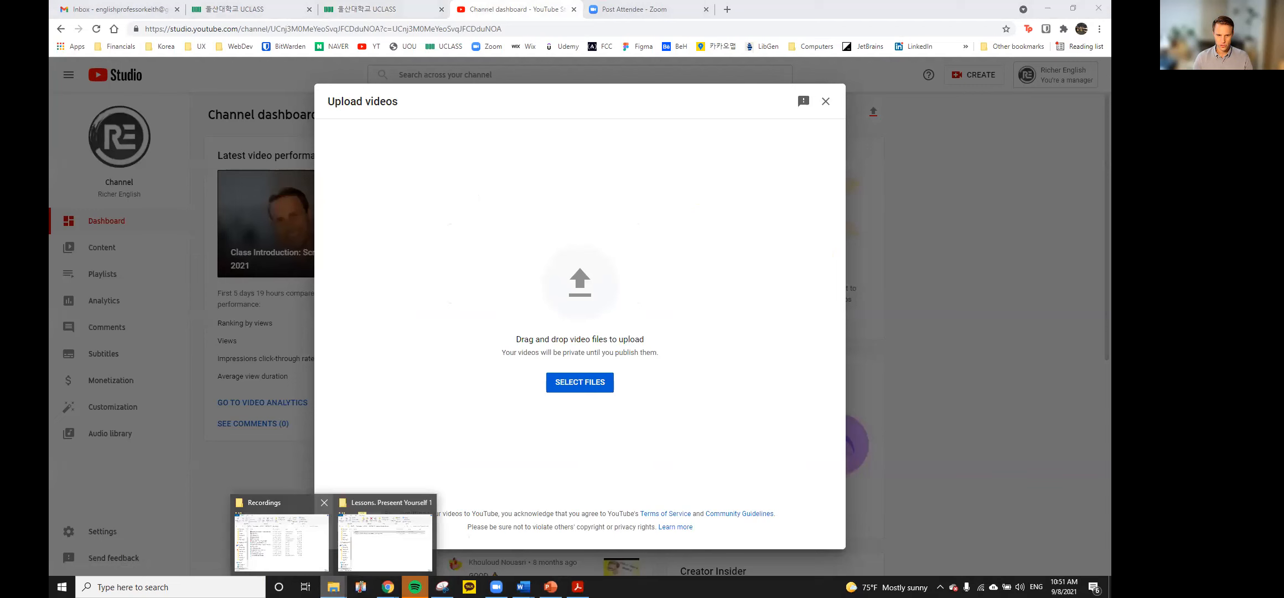
click(310, 551)
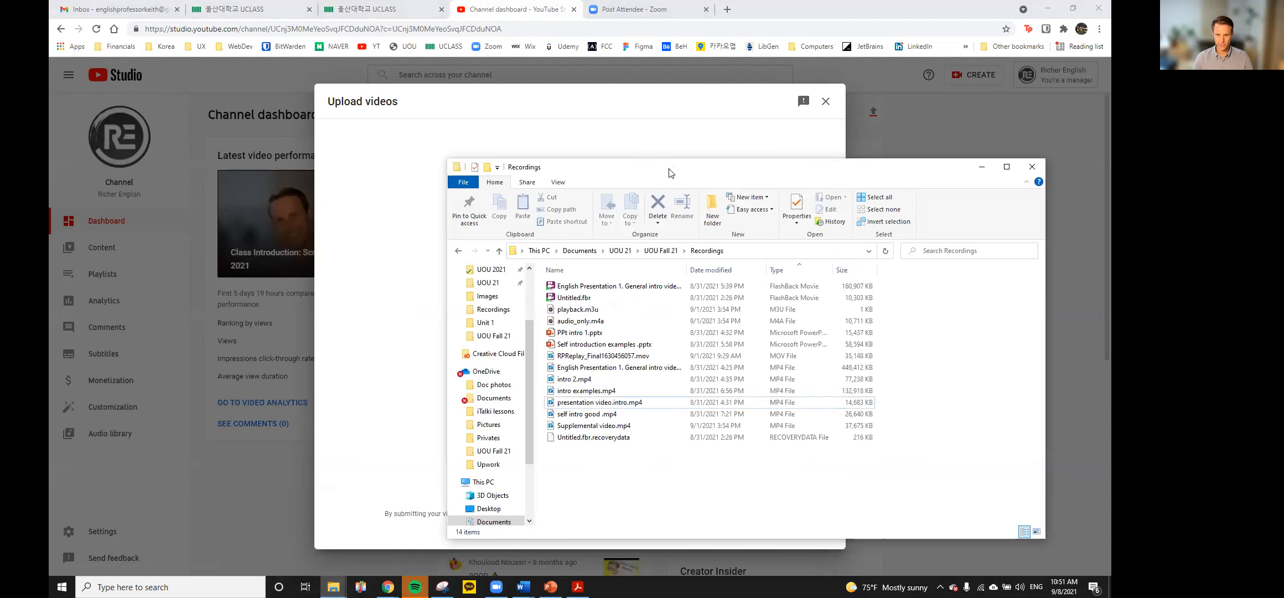
drag(670, 174, 928, 147)
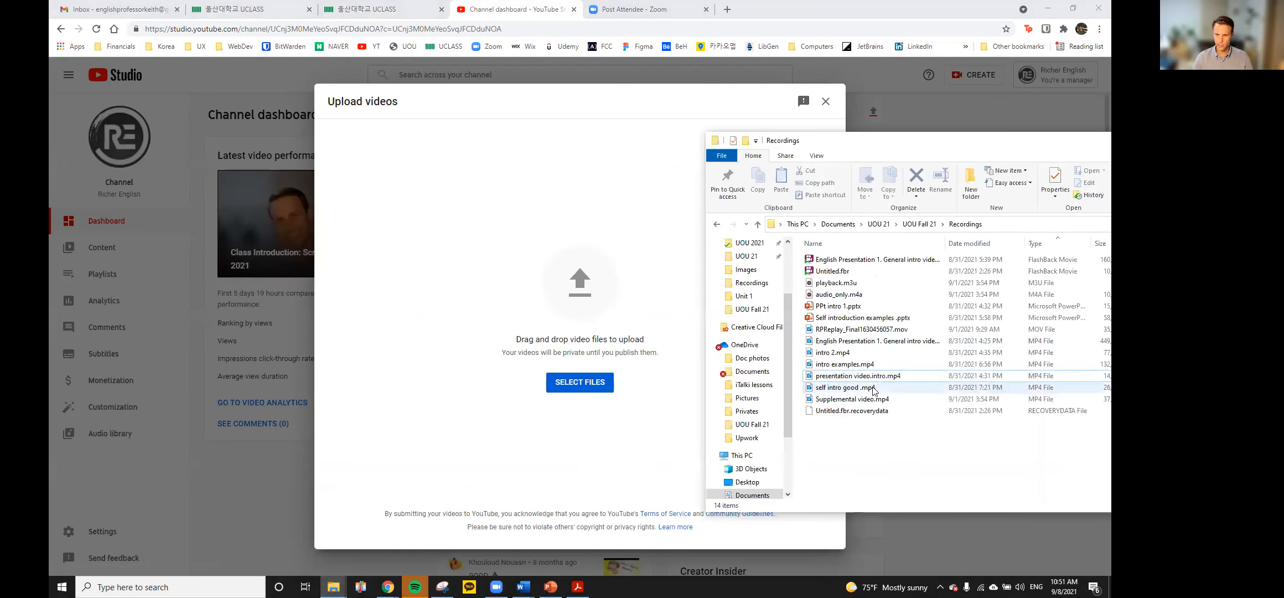
drag(887, 378, 536, 277)
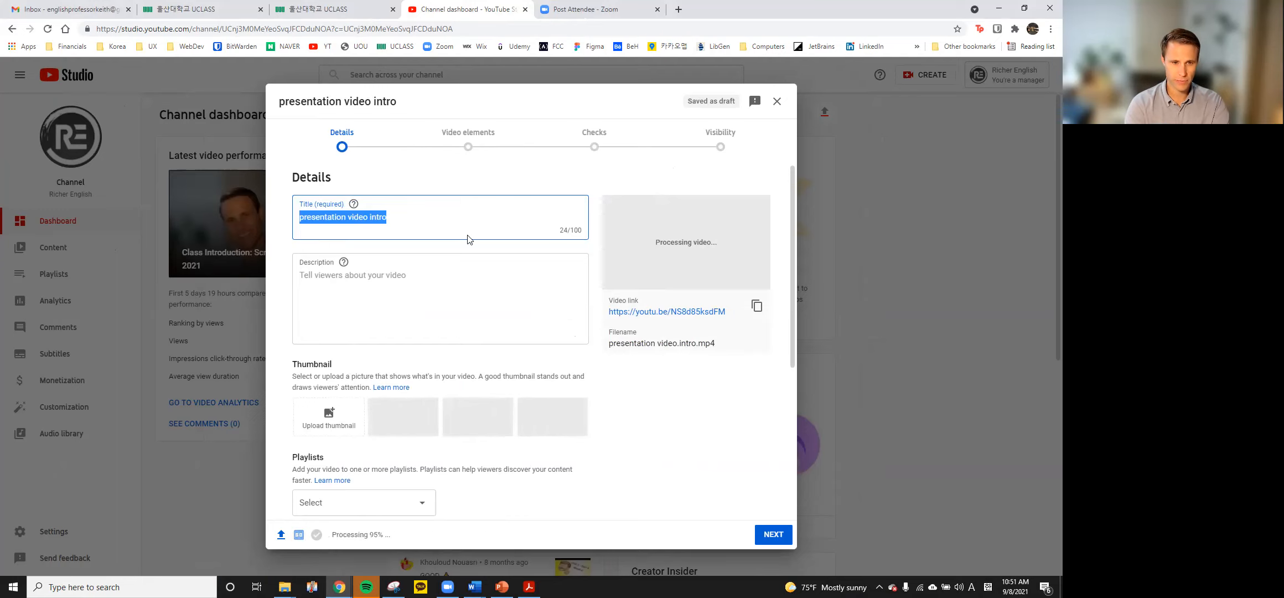
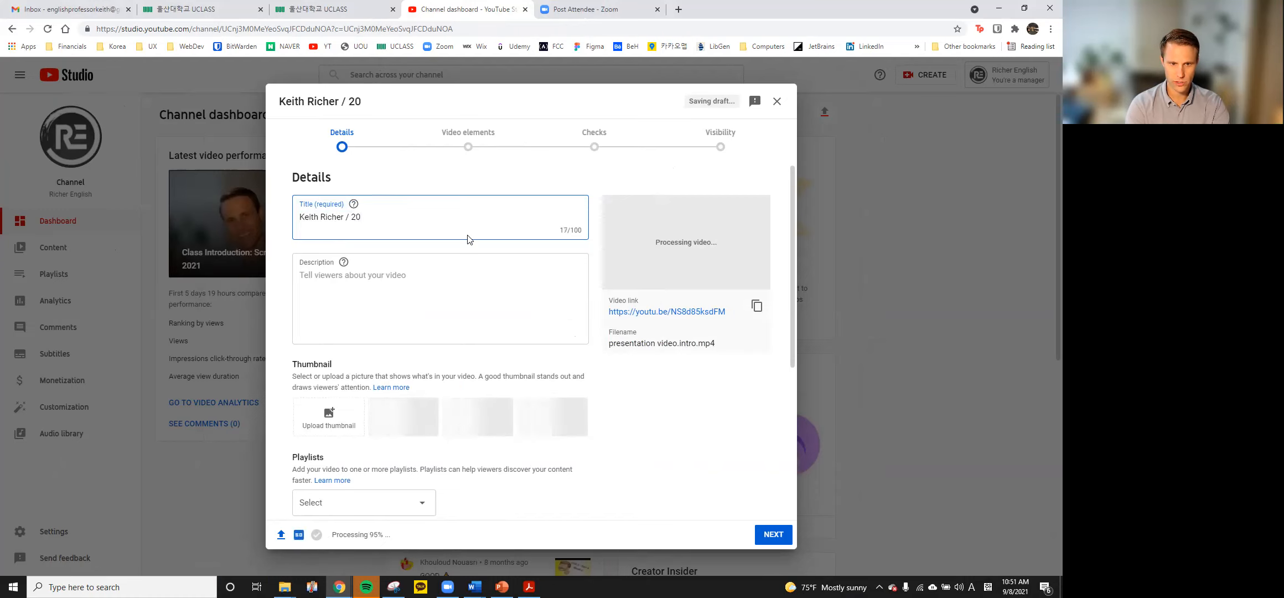
Title the video with the student's name and student number and describe it 'Presentation Video 1 / Video HW'
text(21****)
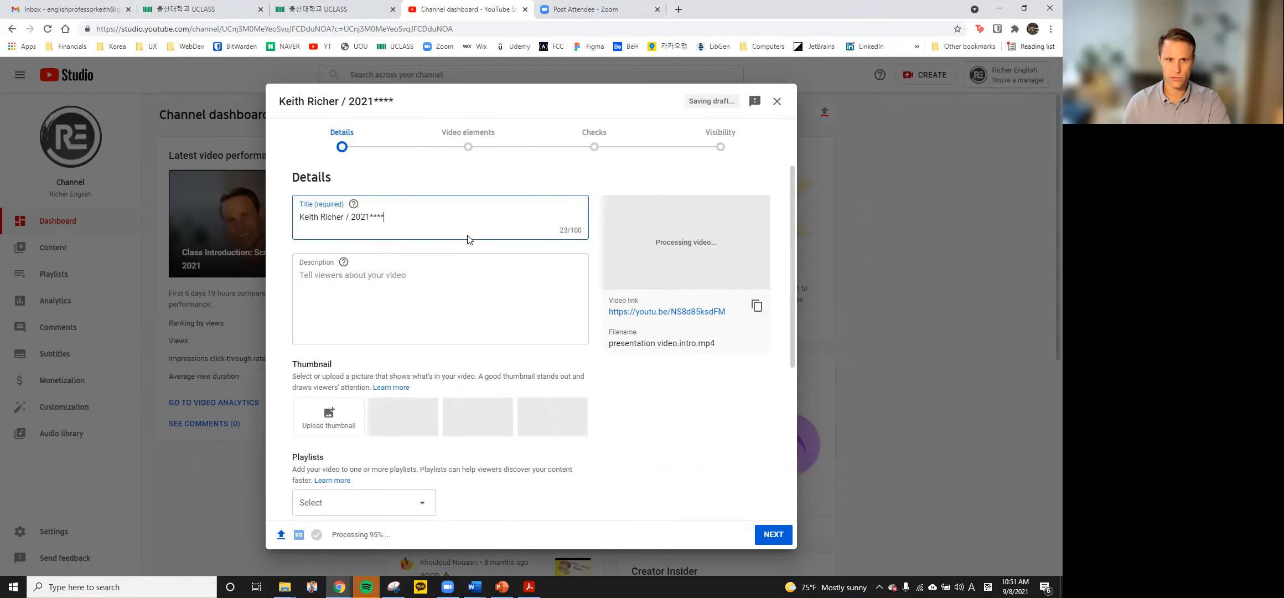
click(461, 288)
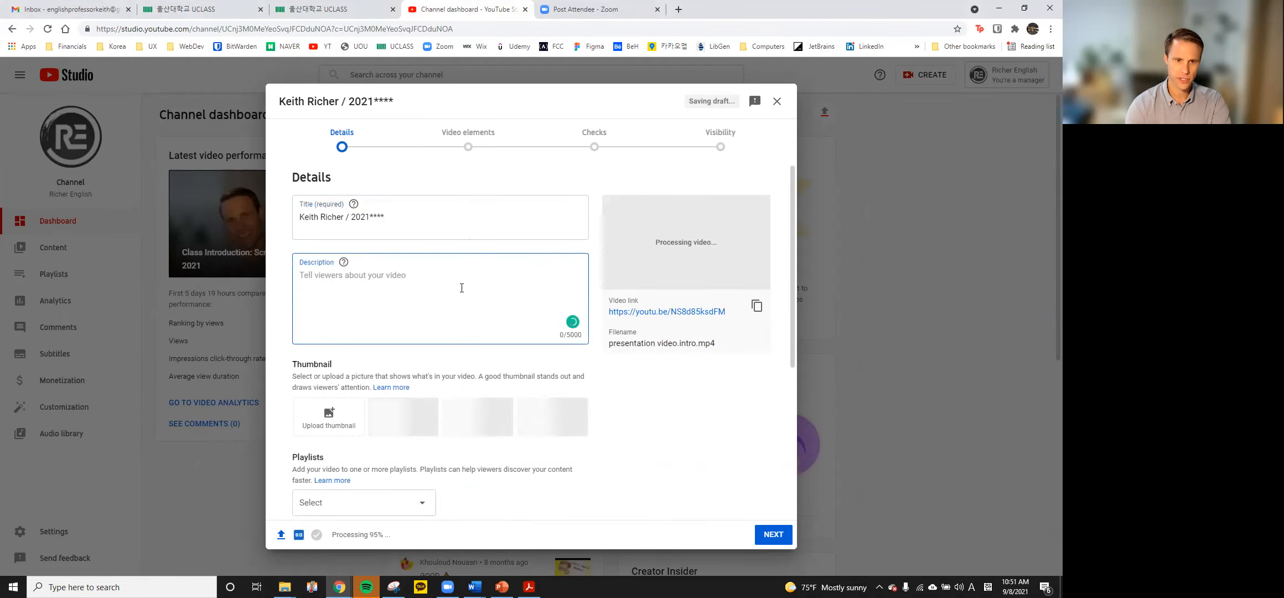
text(Presentation Video 1 )
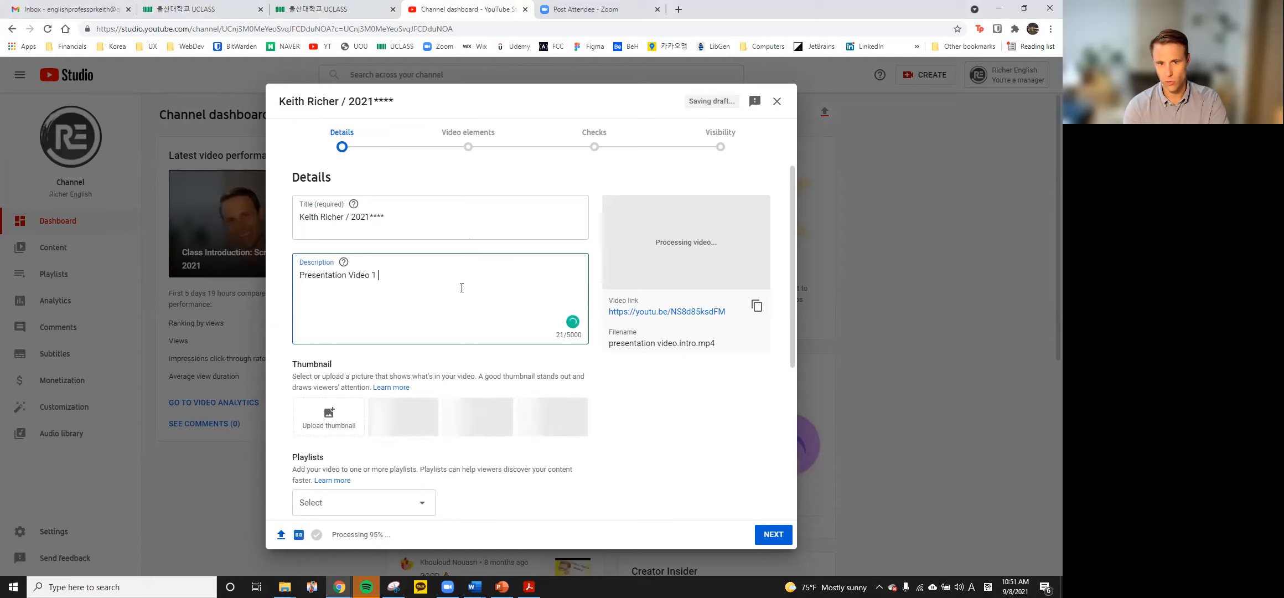
text(/ Video HW)
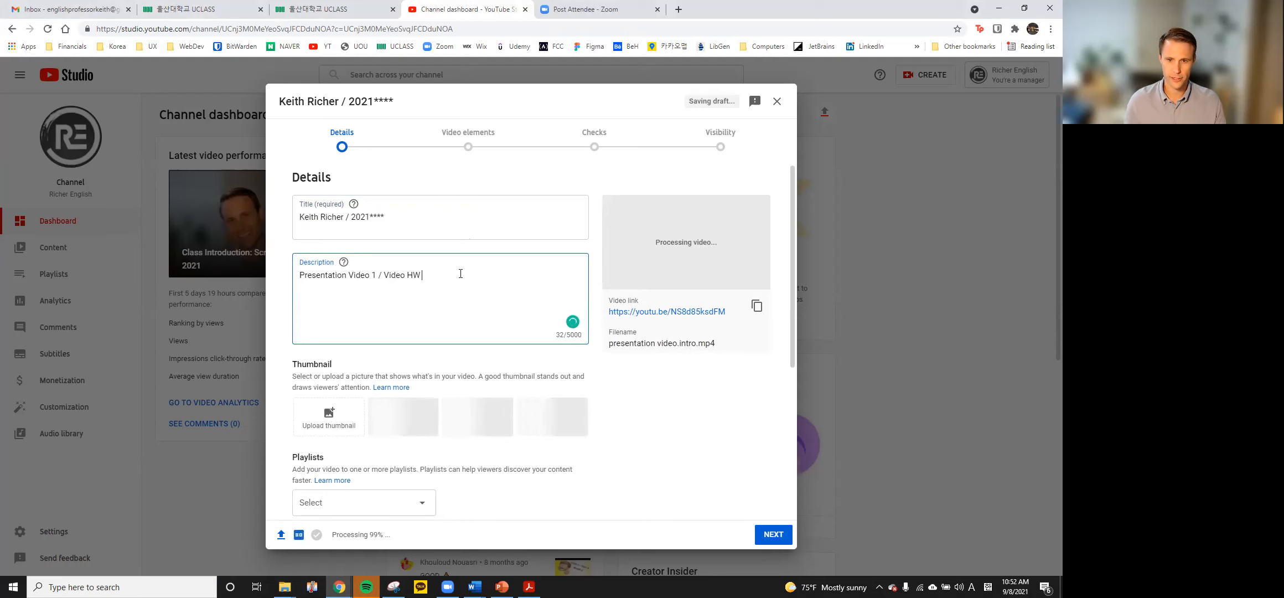
scroll(513, 263, down, 2)
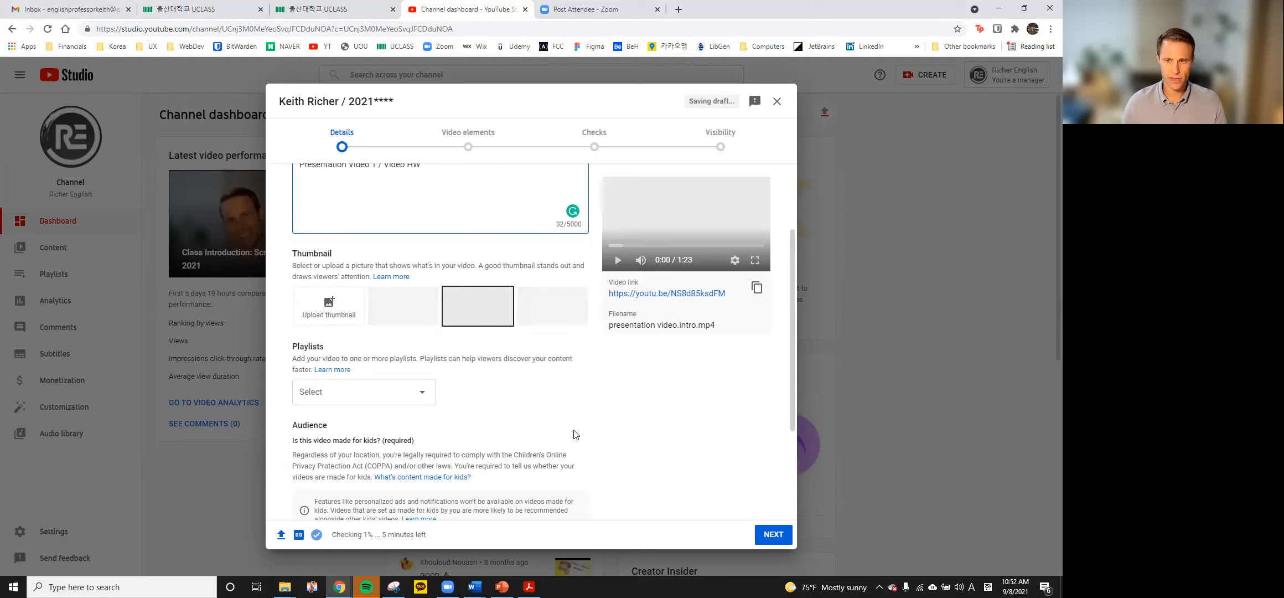
Leave the video out of any playlist, closing the Playlists list without a choice
scroll(607, 413, down, 2)
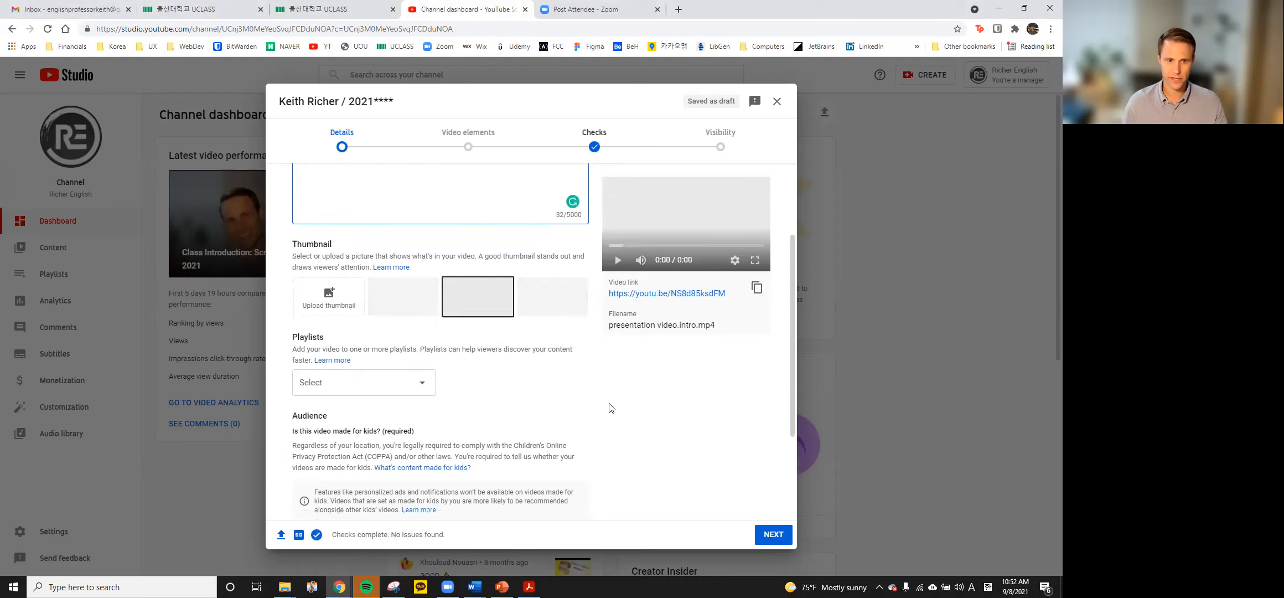
click(422, 283)
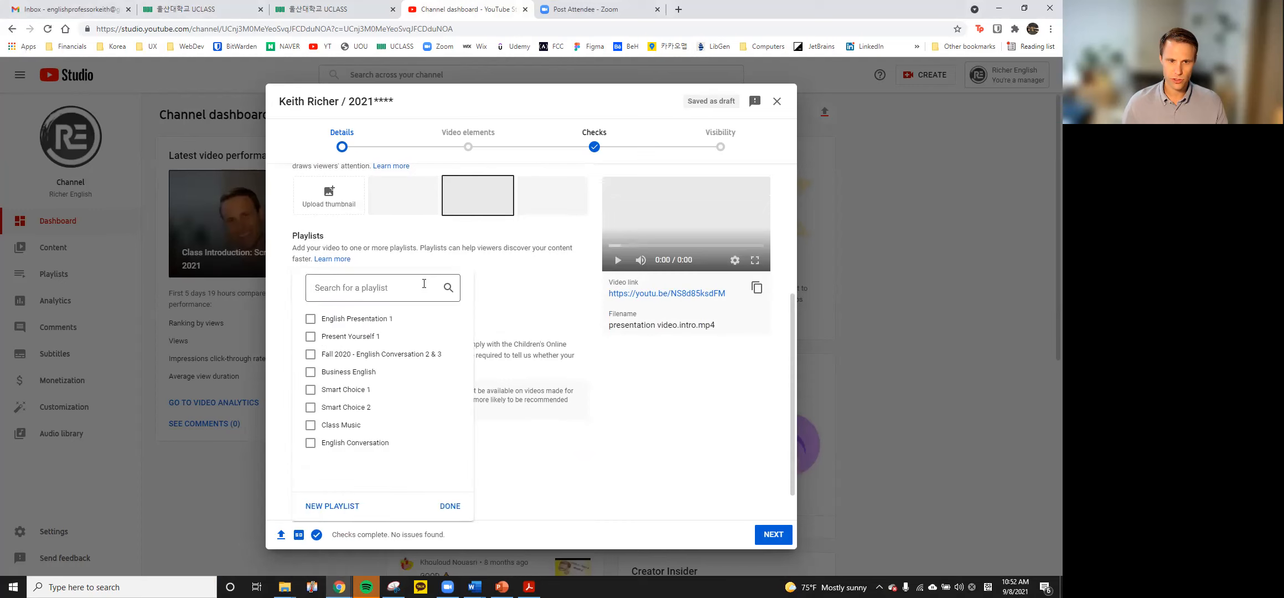
click(450, 505)
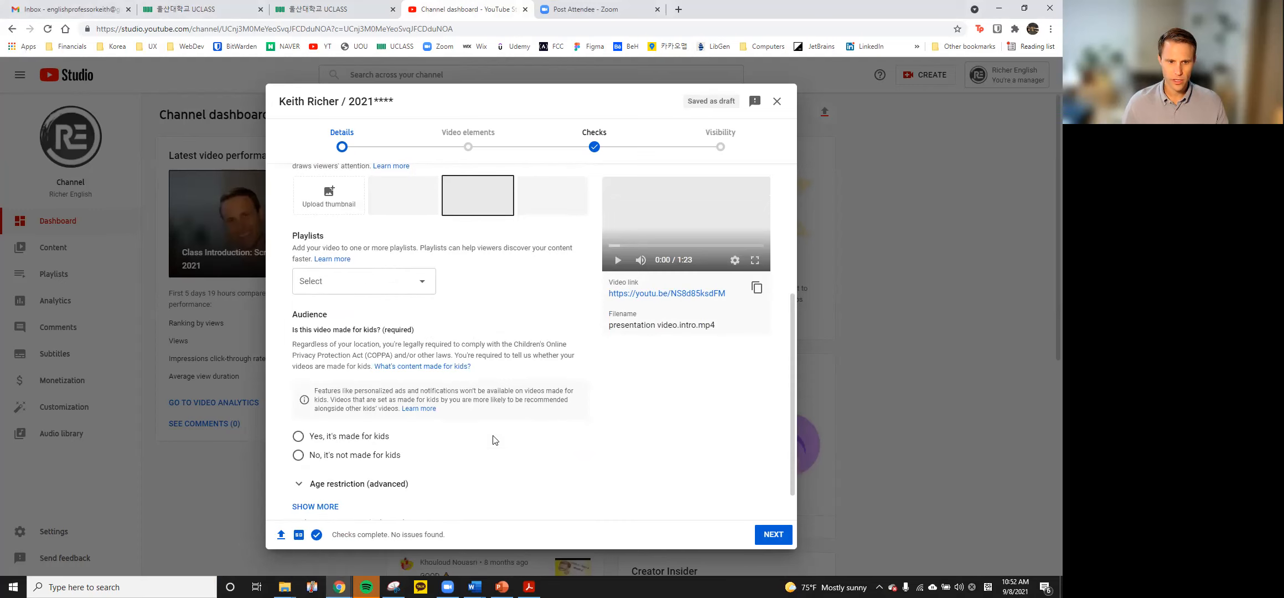
Mark the video as not made for kids and proceed to Video elements
click(298, 458)
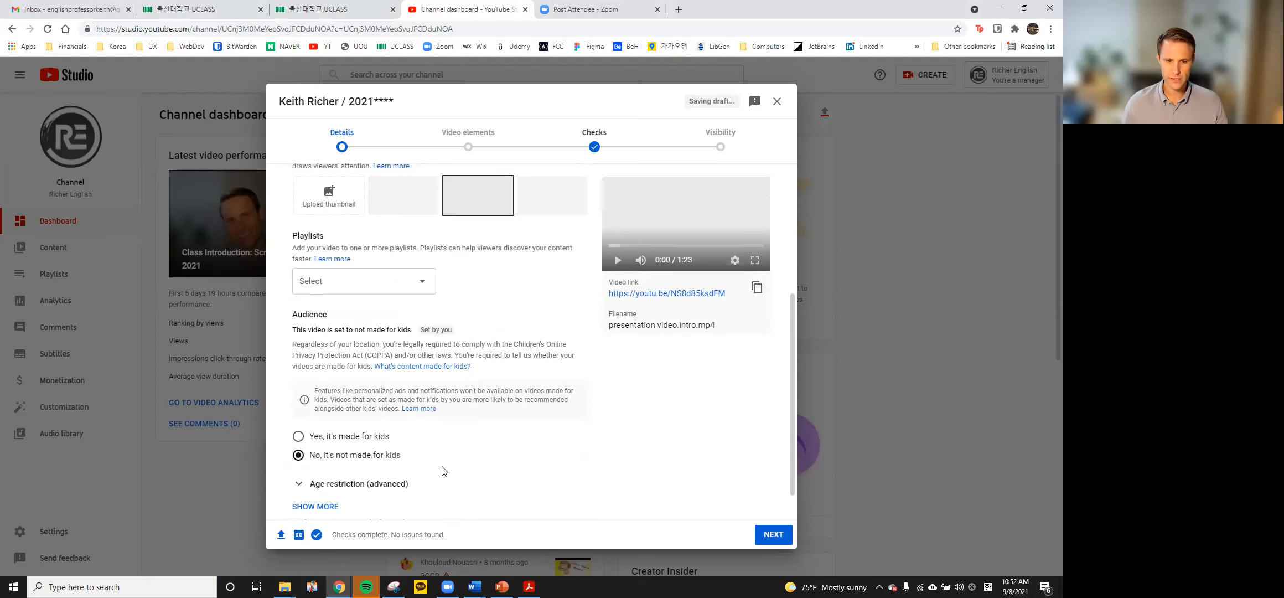
scroll(460, 459, down, 1)
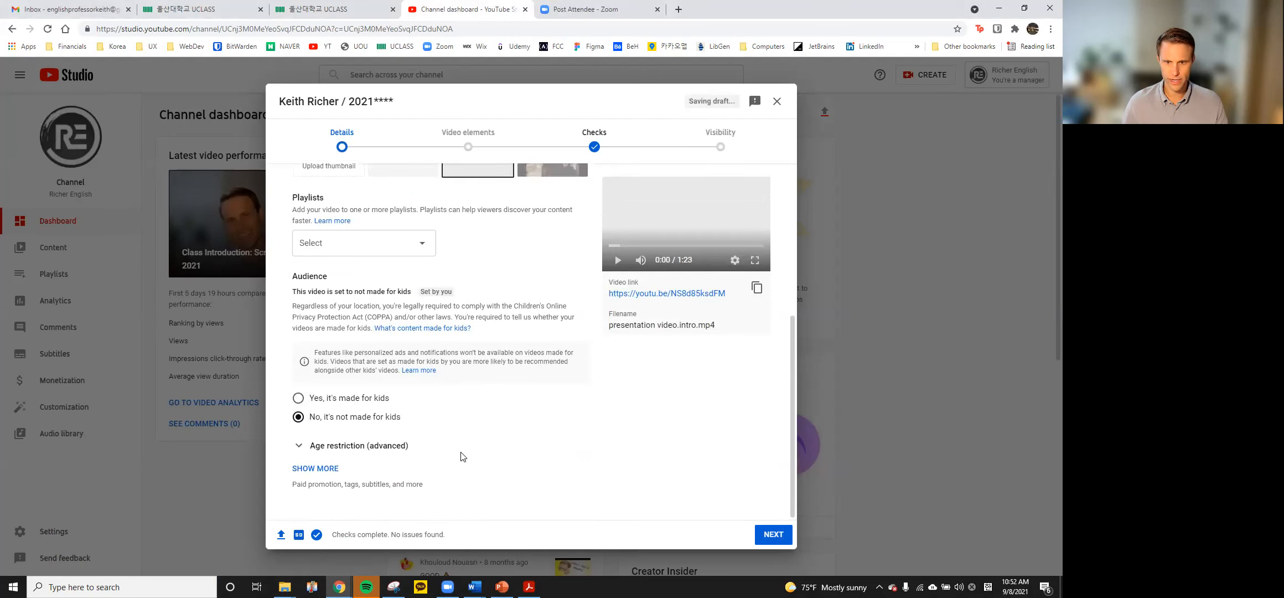
scroll(463, 455, up, 3)
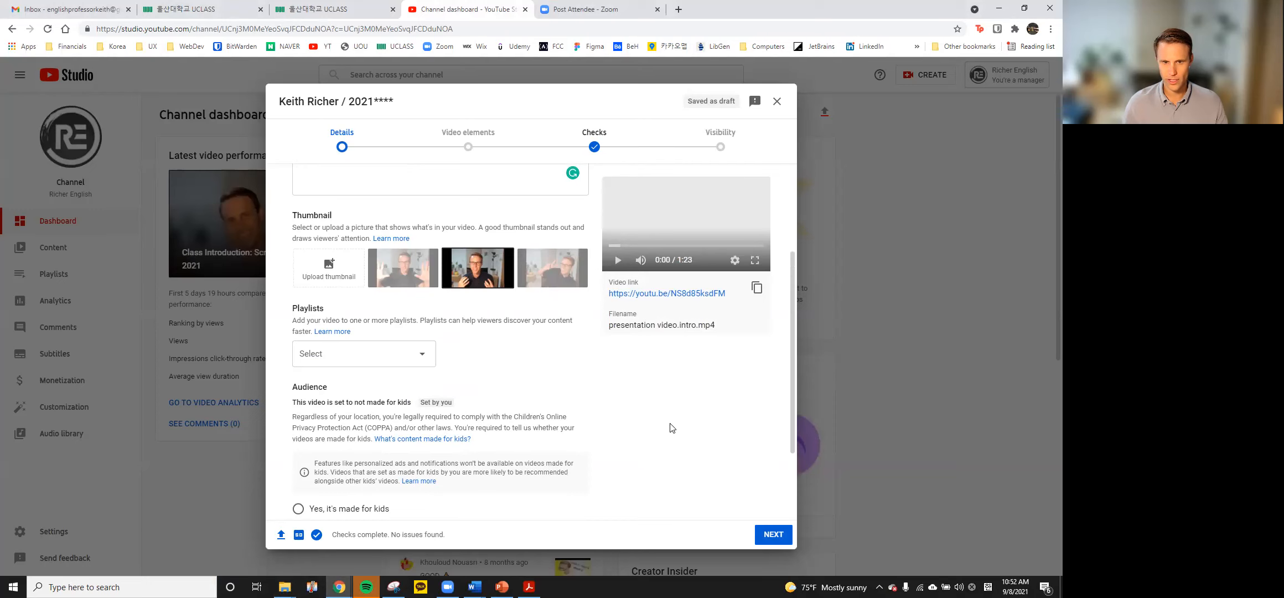
scroll(686, 422, down, 2)
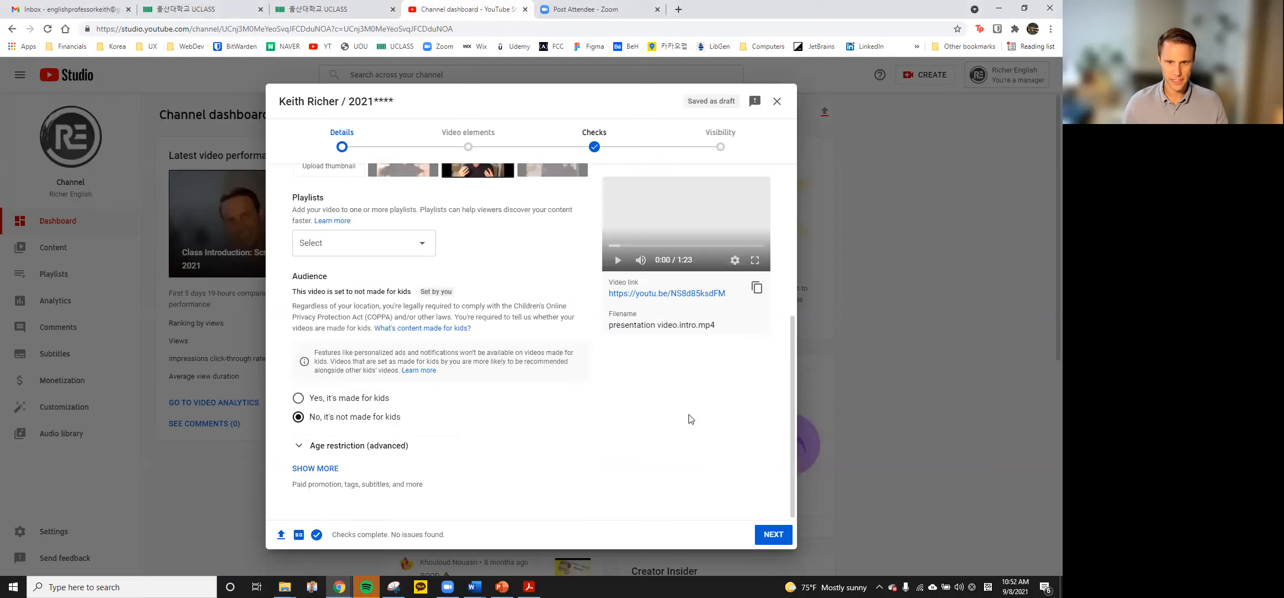
click(758, 544)
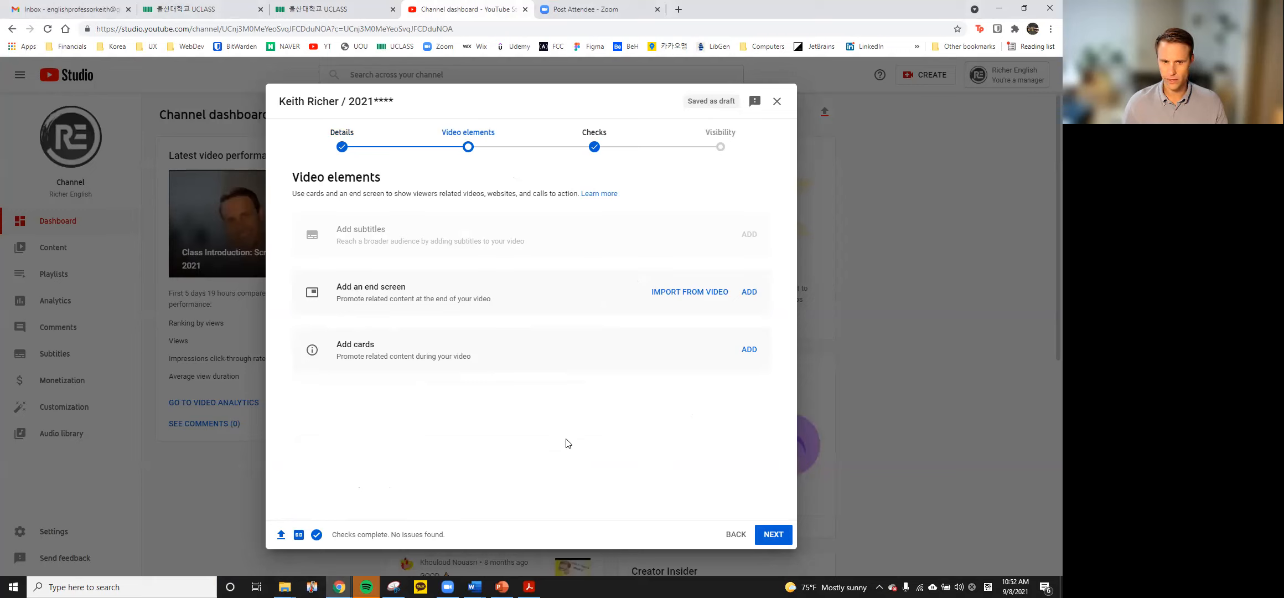
Pass Video elements and Checks, then set the visibility to Unlisted
click(766, 538)
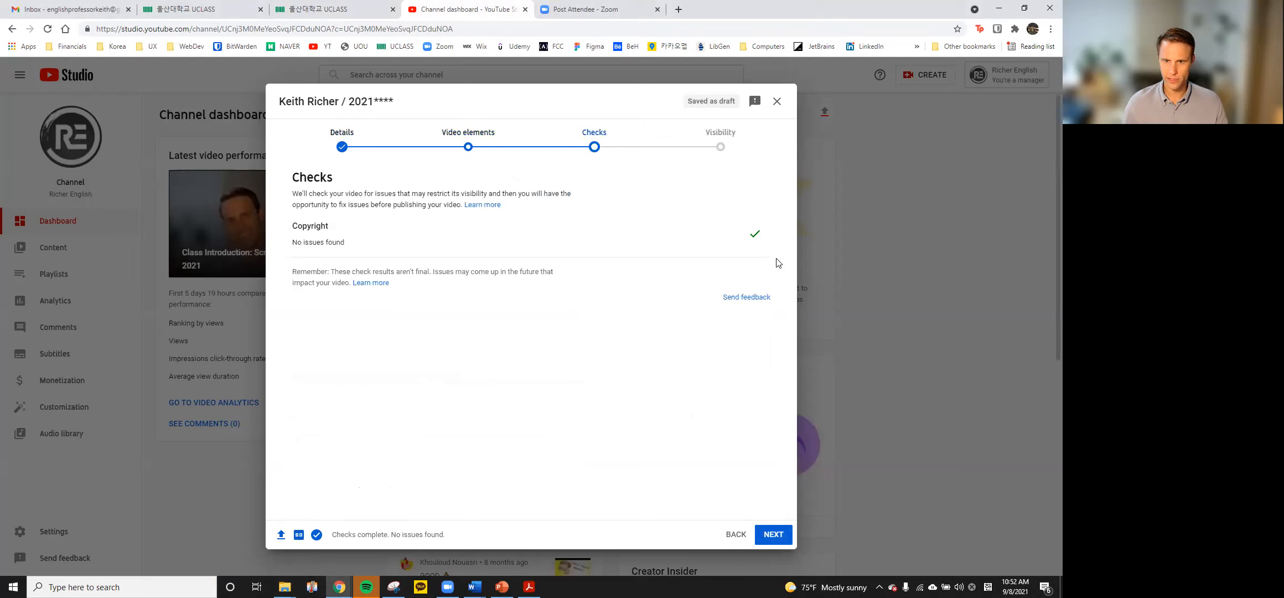
click(774, 534)
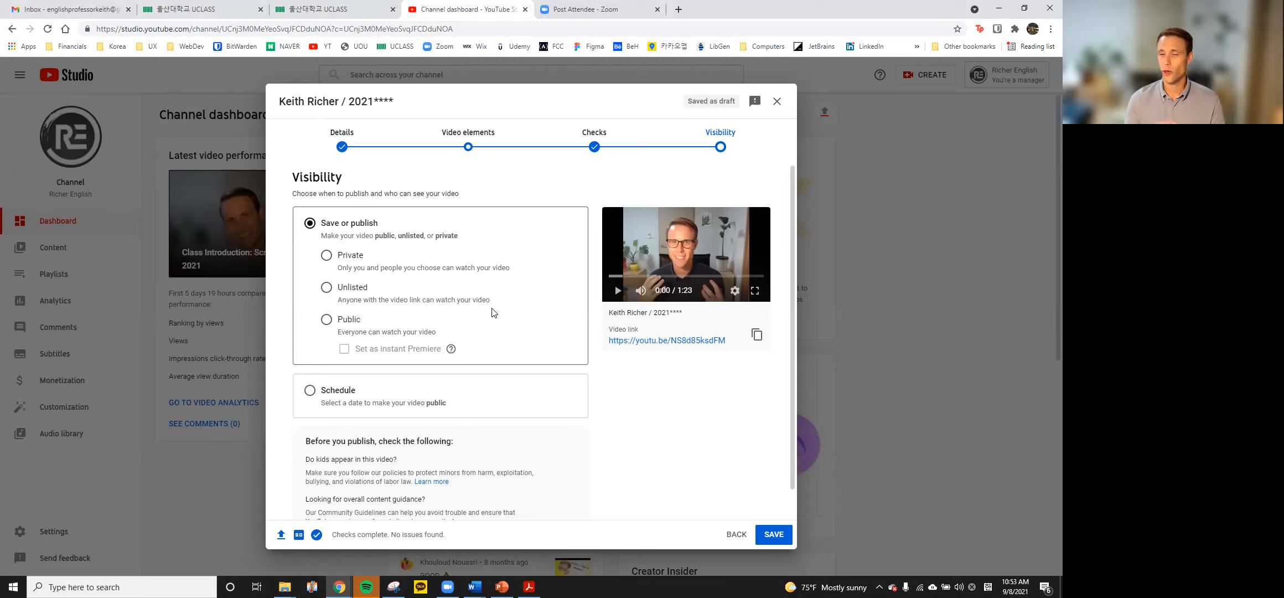
click(326, 287)
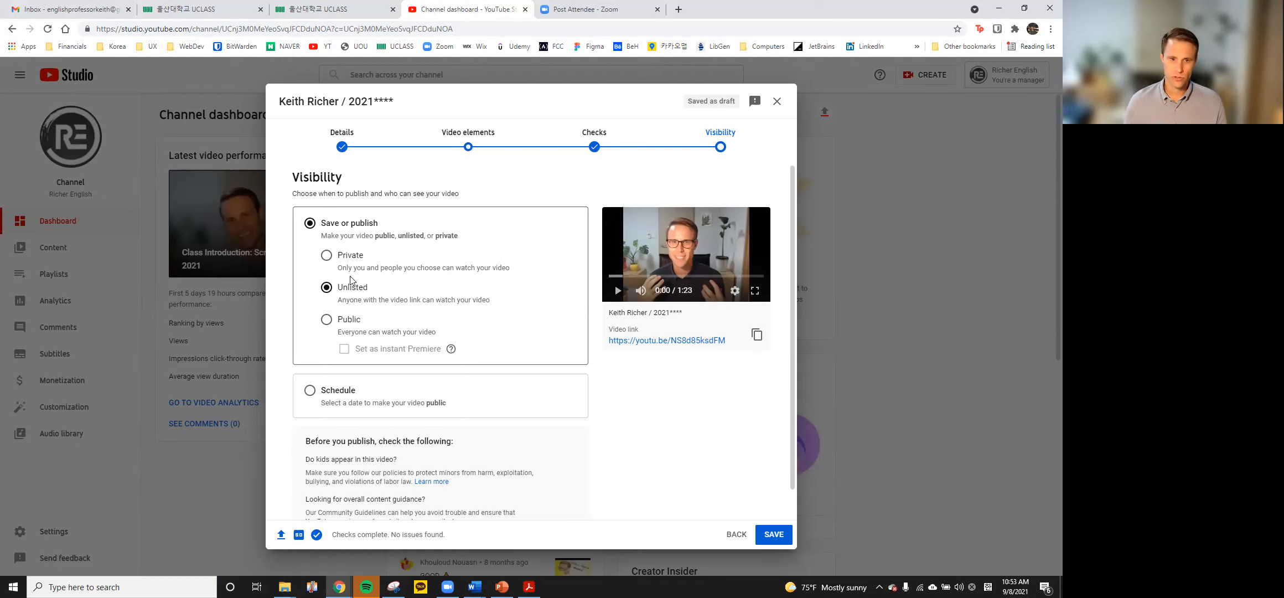
Save the video with Unlisted visibility to publish it
scroll(353, 297, down, 1)
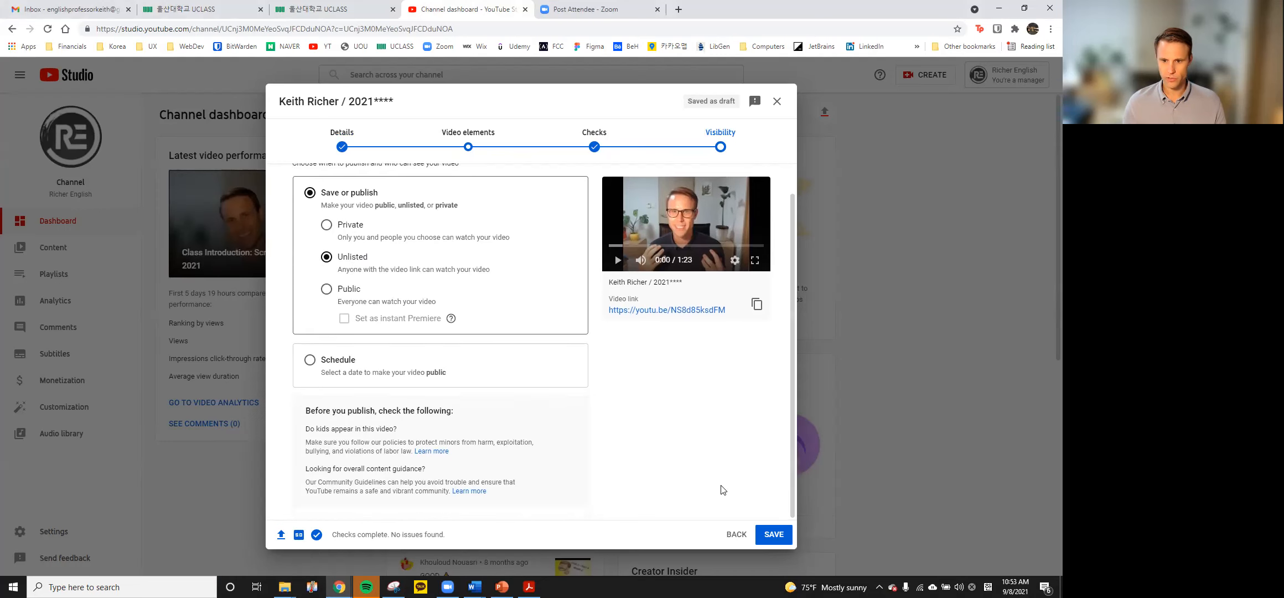
click(775, 535)
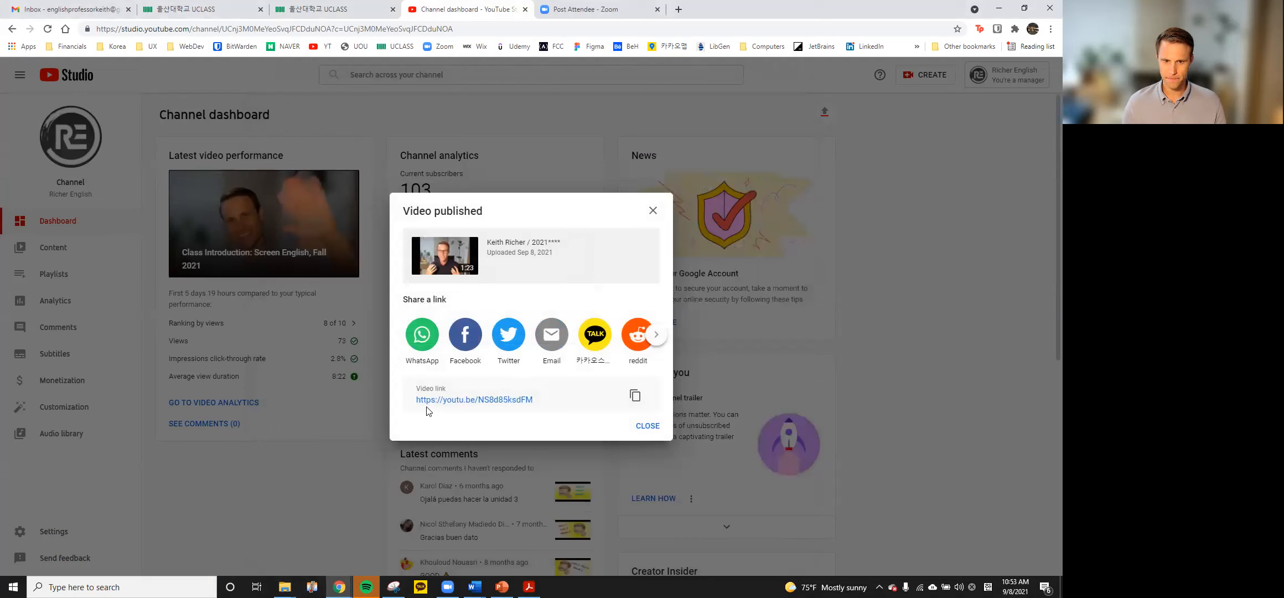
Copy the published video's share link and switch to the UCLASS Example forum tab
click(635, 395)
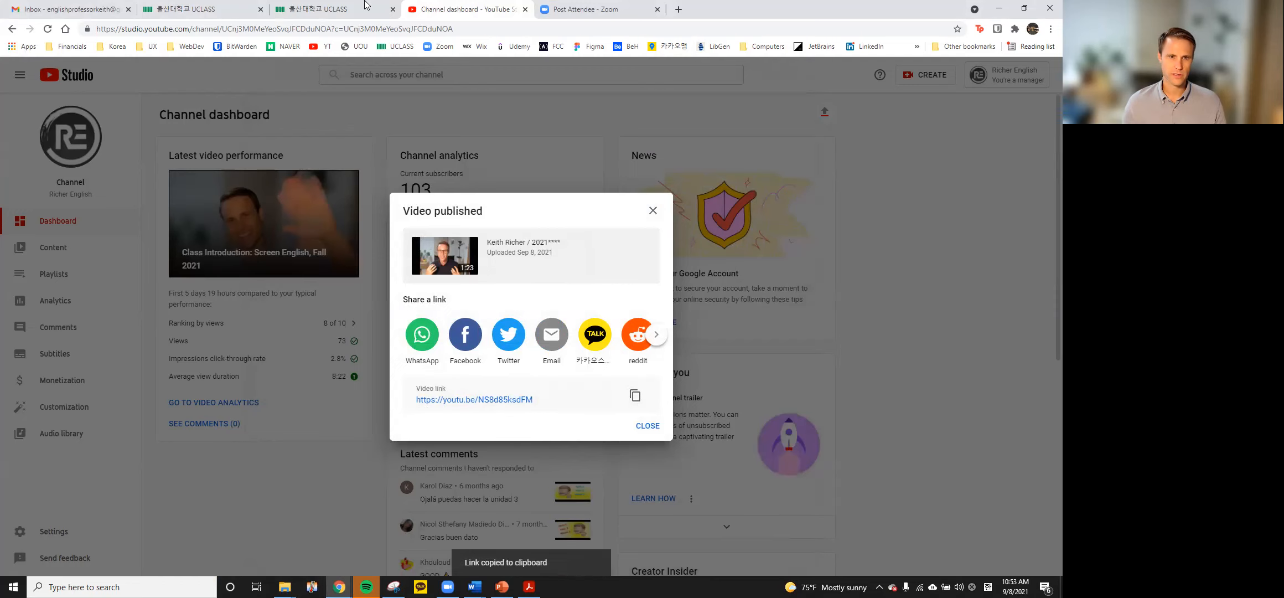
click(347, 7)
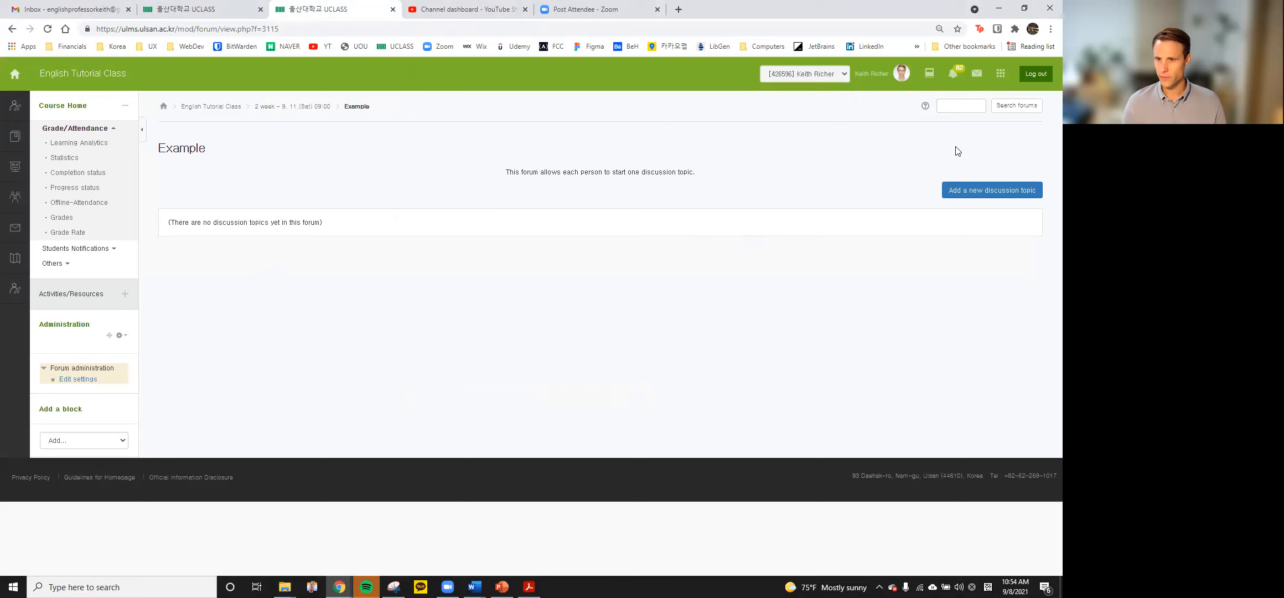
Start a new topic with the student's name and number as subject and message 'Presentation Video 1'
click(968, 198)
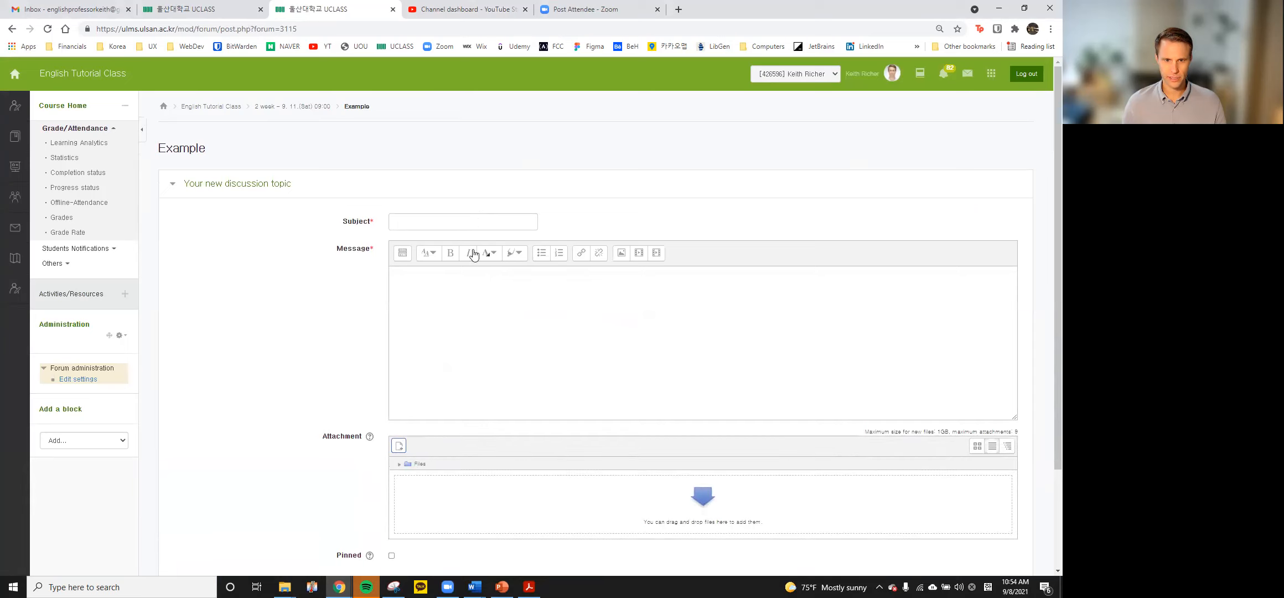
click(461, 220)
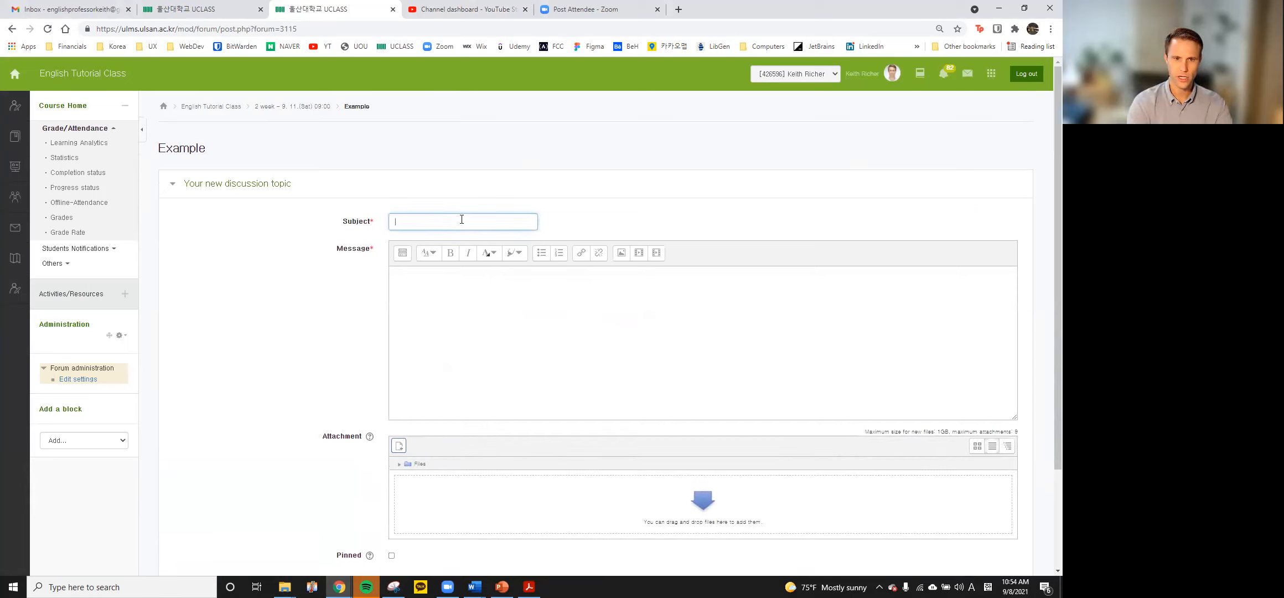
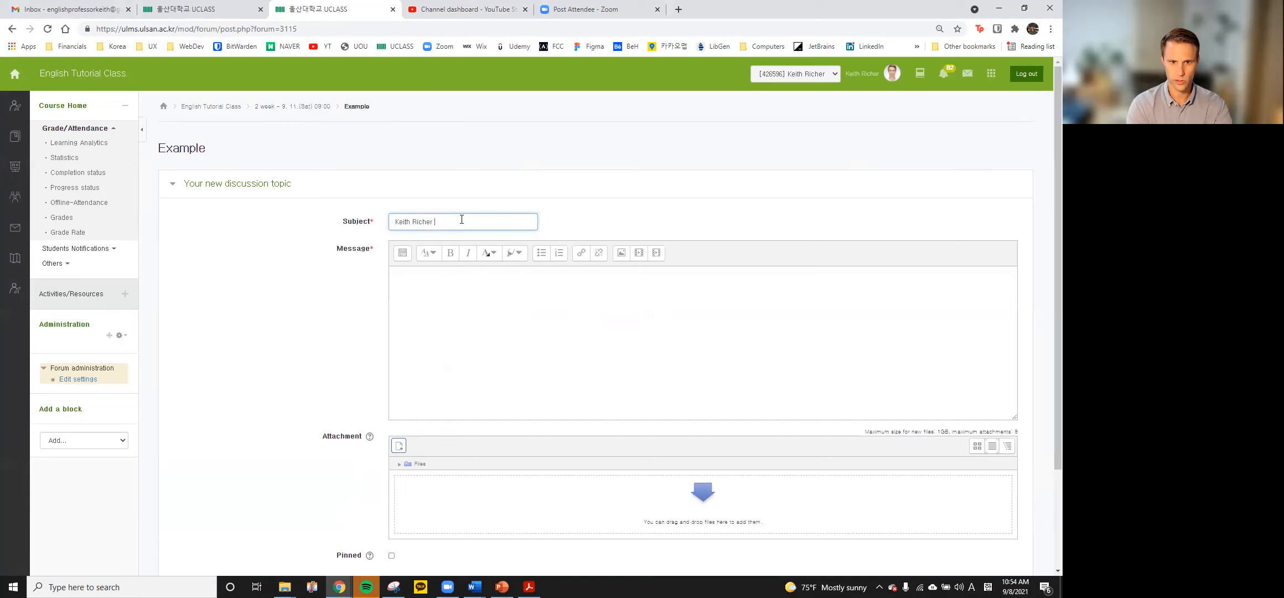
text(/ 2021)
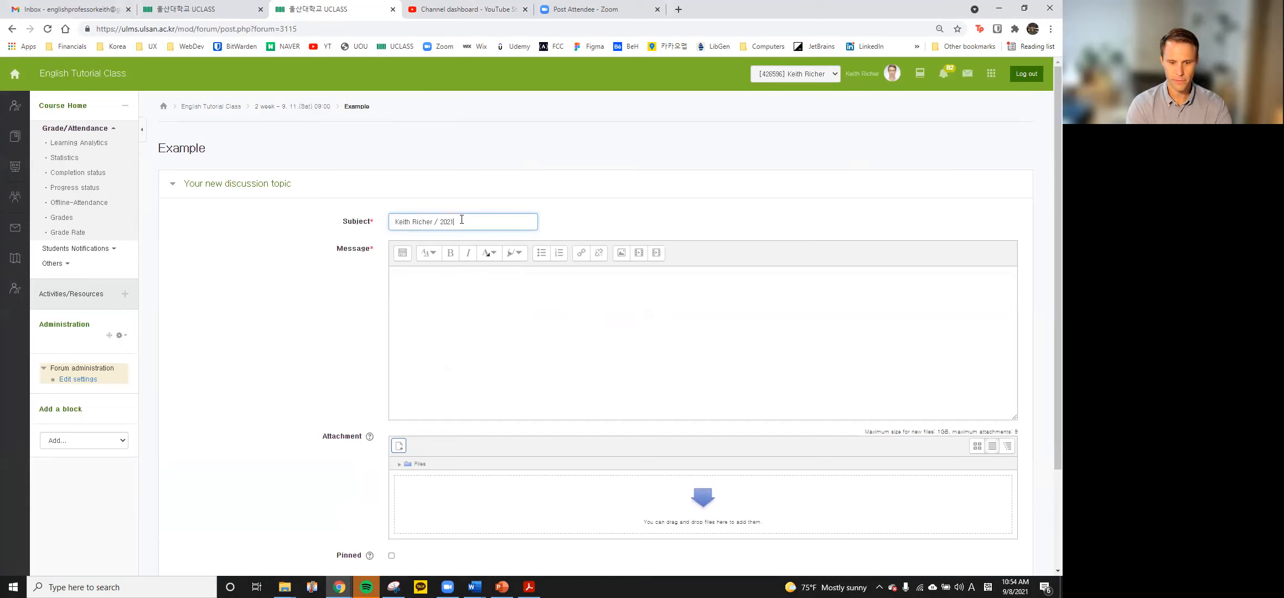
text(****)
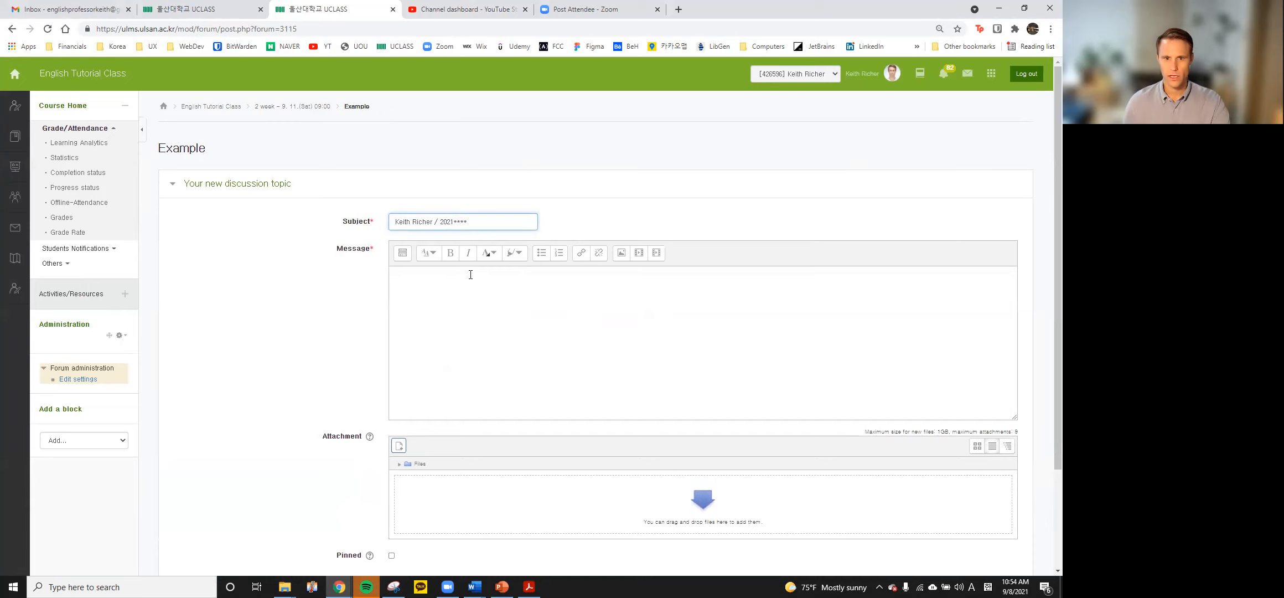
click(471, 301)
text(Prese)
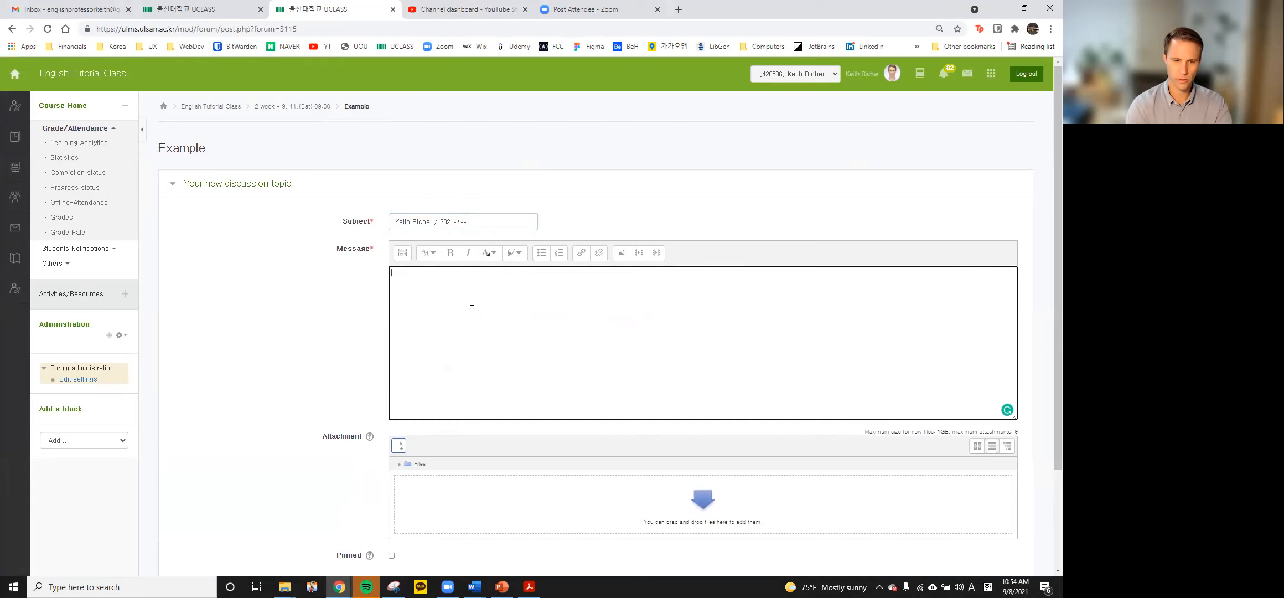
text(ntation Video 1)
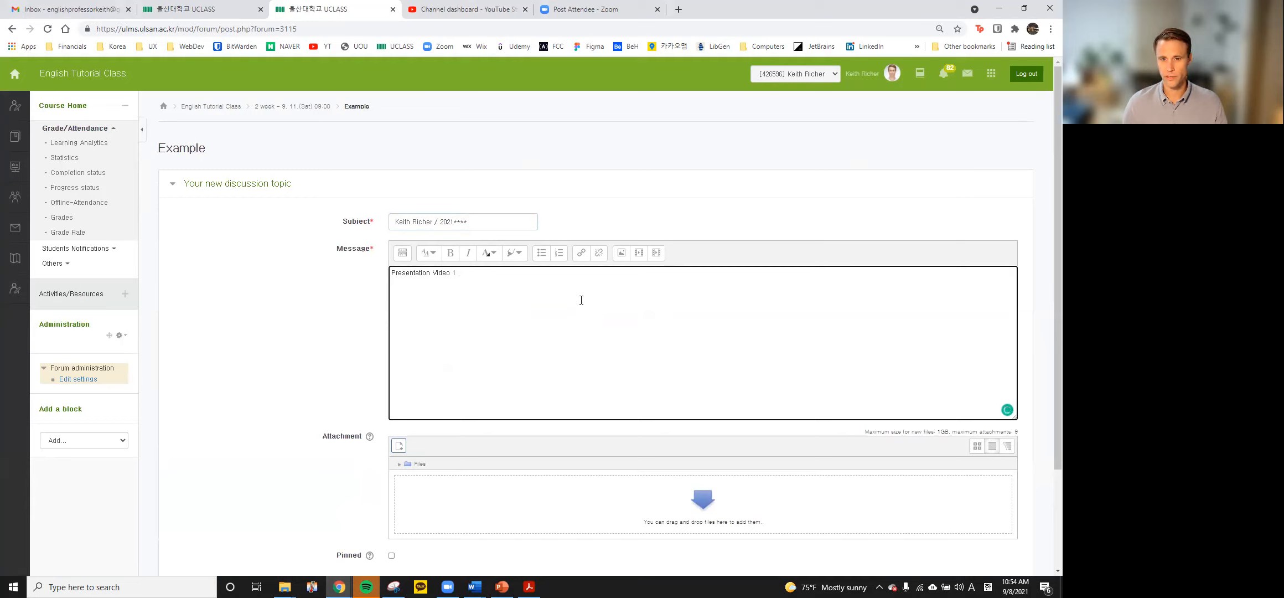
Insert the copied YouTube link as a hyperlink after 'Presentation Video 1'
click(580, 255)
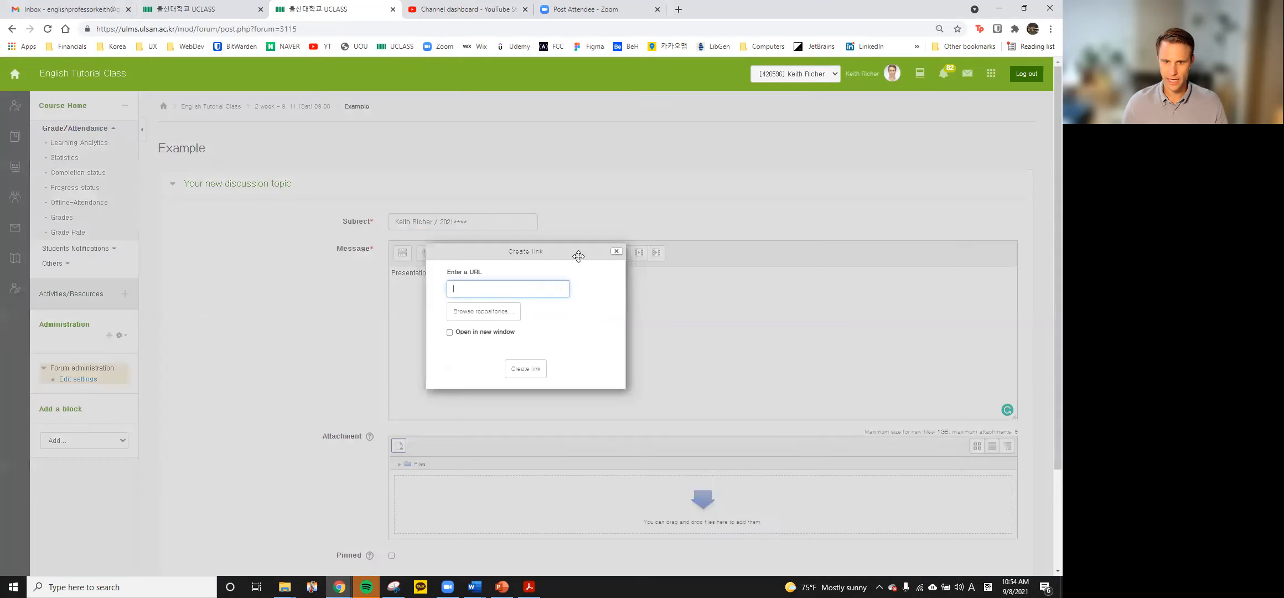
right_click(509, 288)
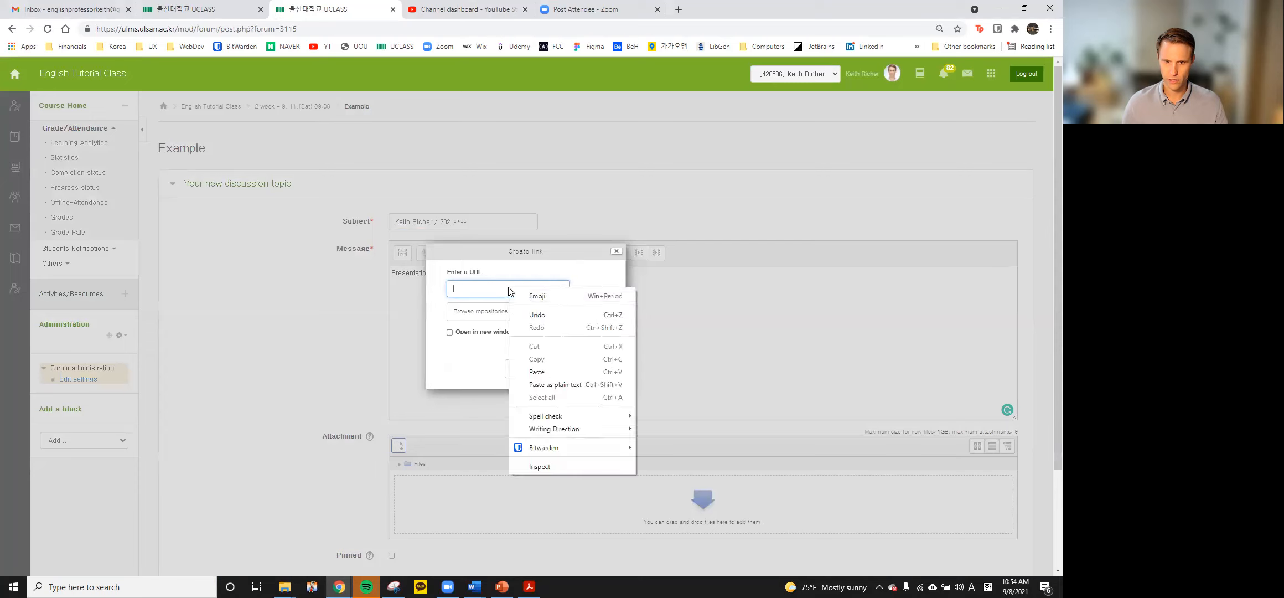
click(537, 372)
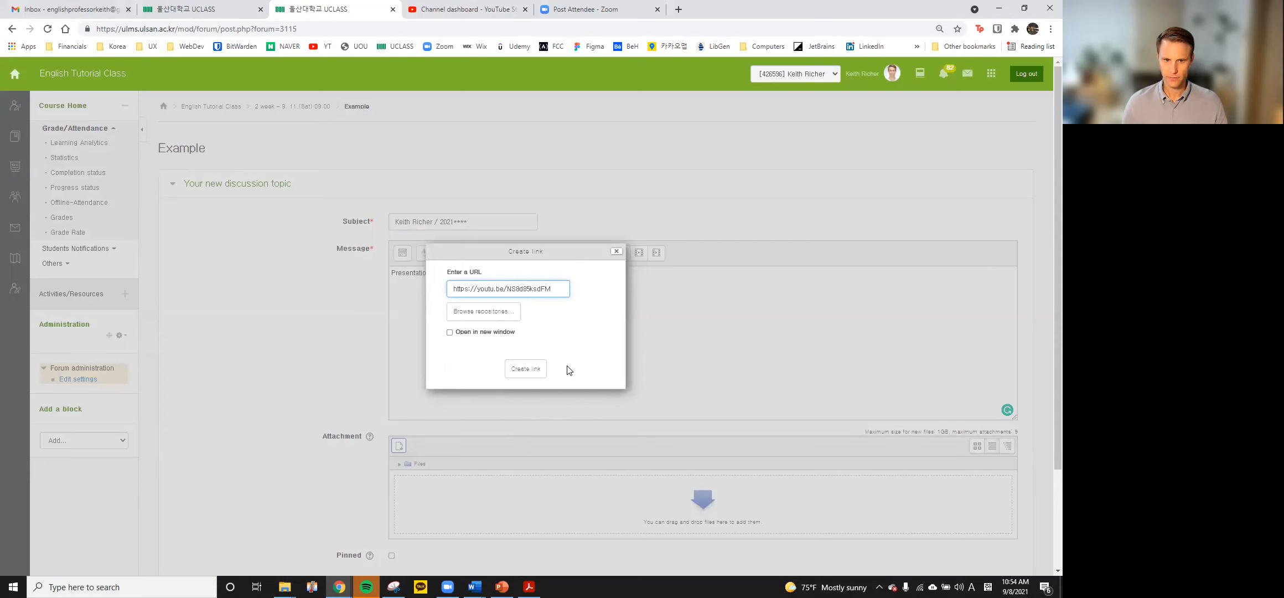
click(532, 369)
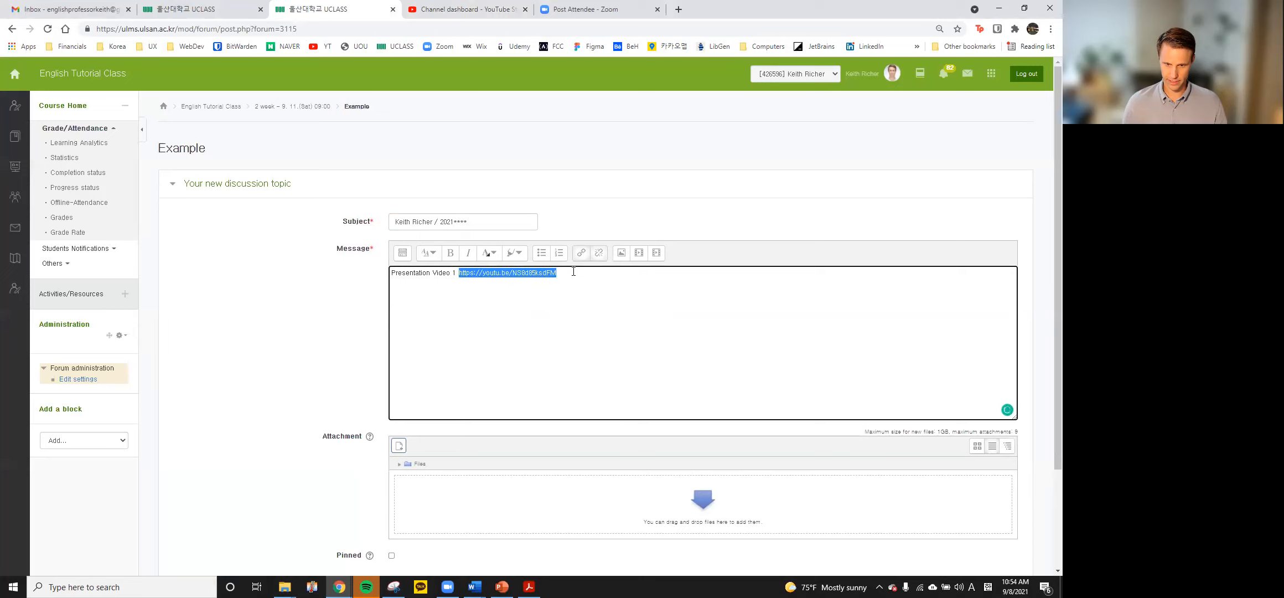
Paste the video link again on a new line beginning with '- '
double_click(405, 332)
click(465, 335)
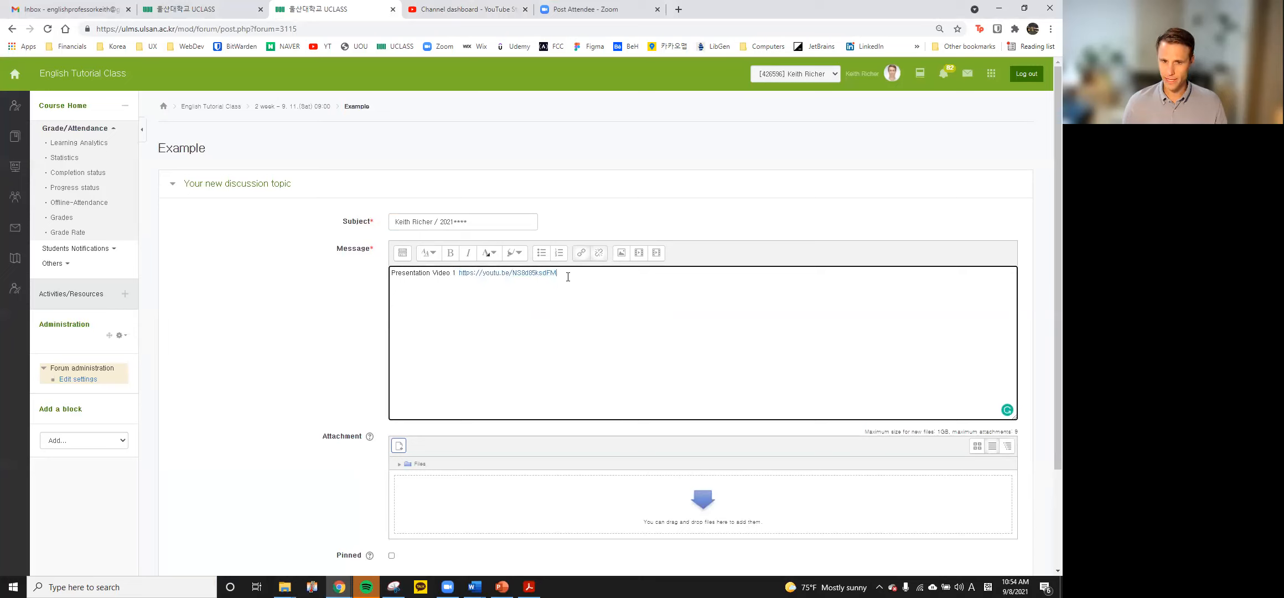
key(Return)
key(Return)
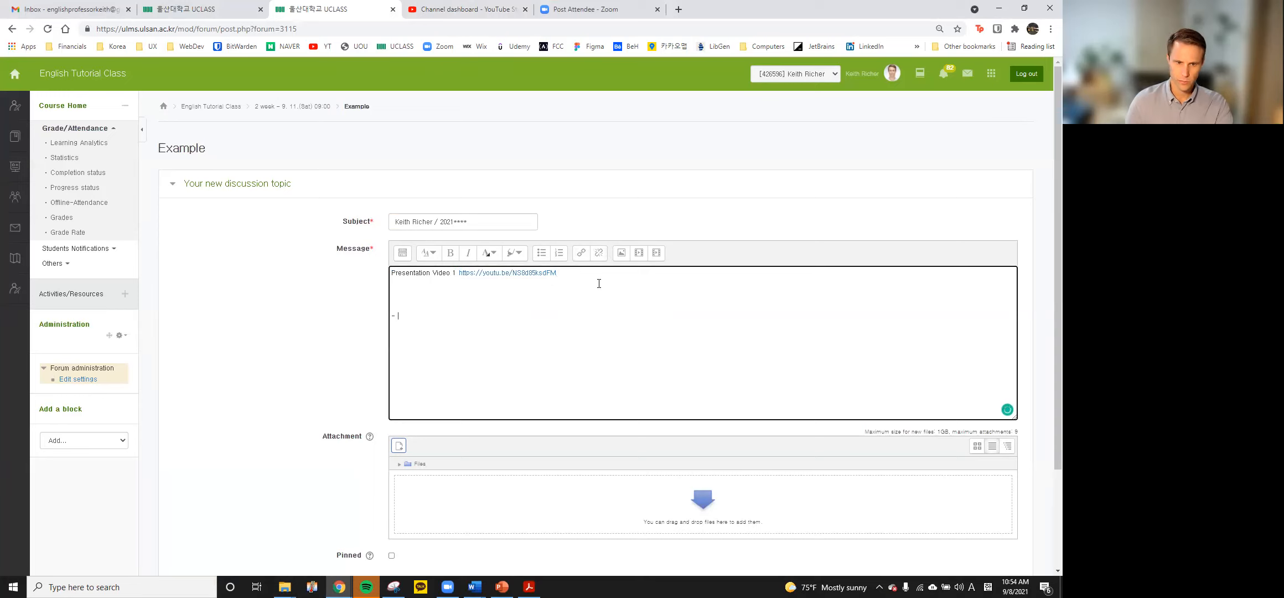
text(-)
right_click(435, 316)
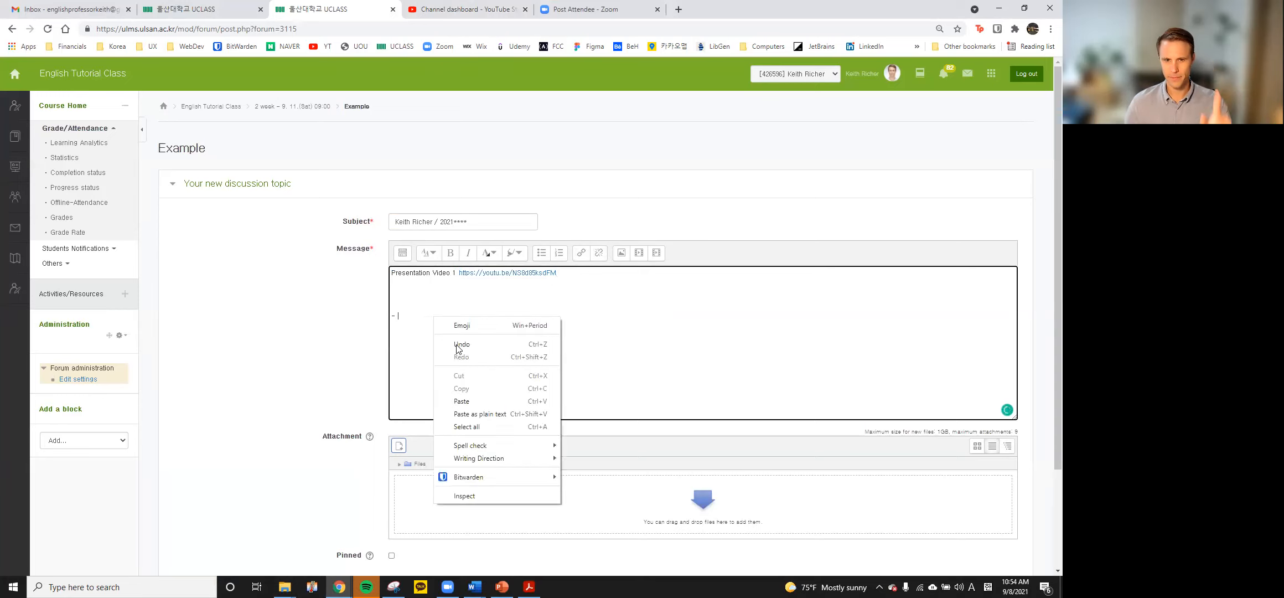
click(475, 397)
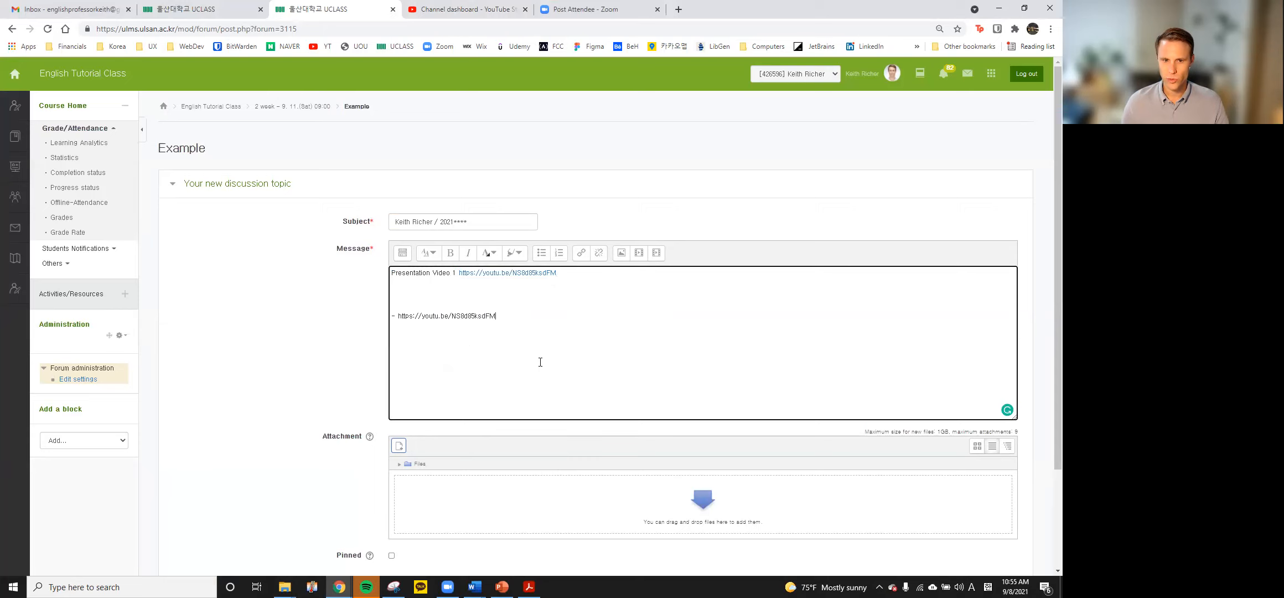
scroll(541, 362, down, 3)
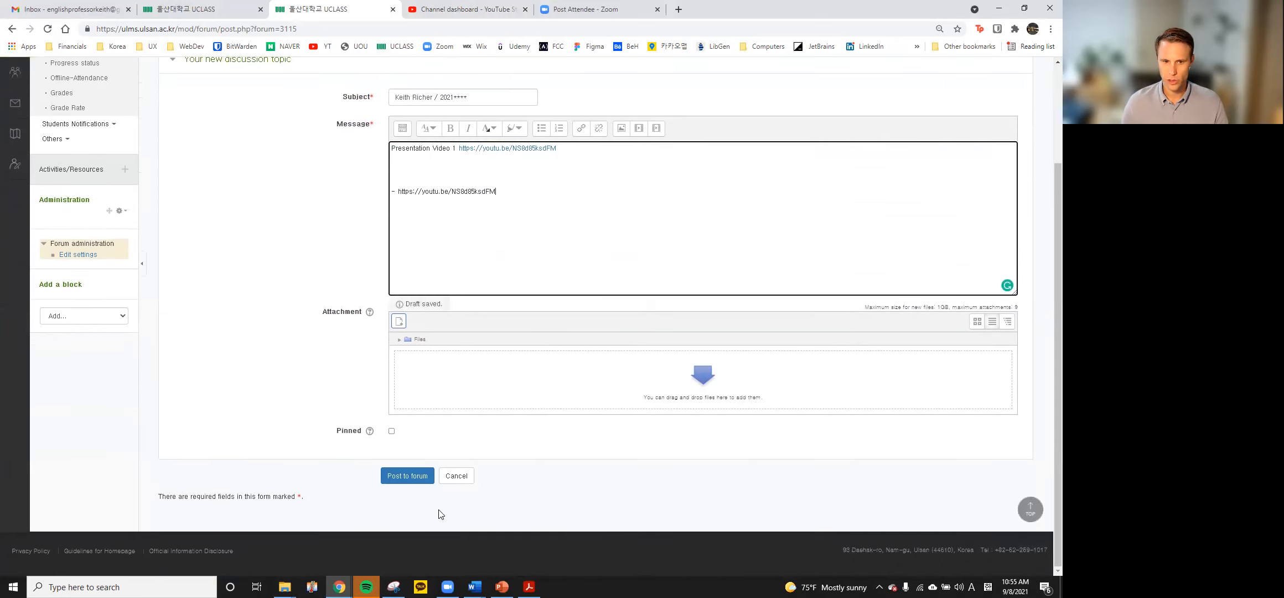
Post the topic to the Example forum and open it to view the embedded YouTube player
click(412, 480)
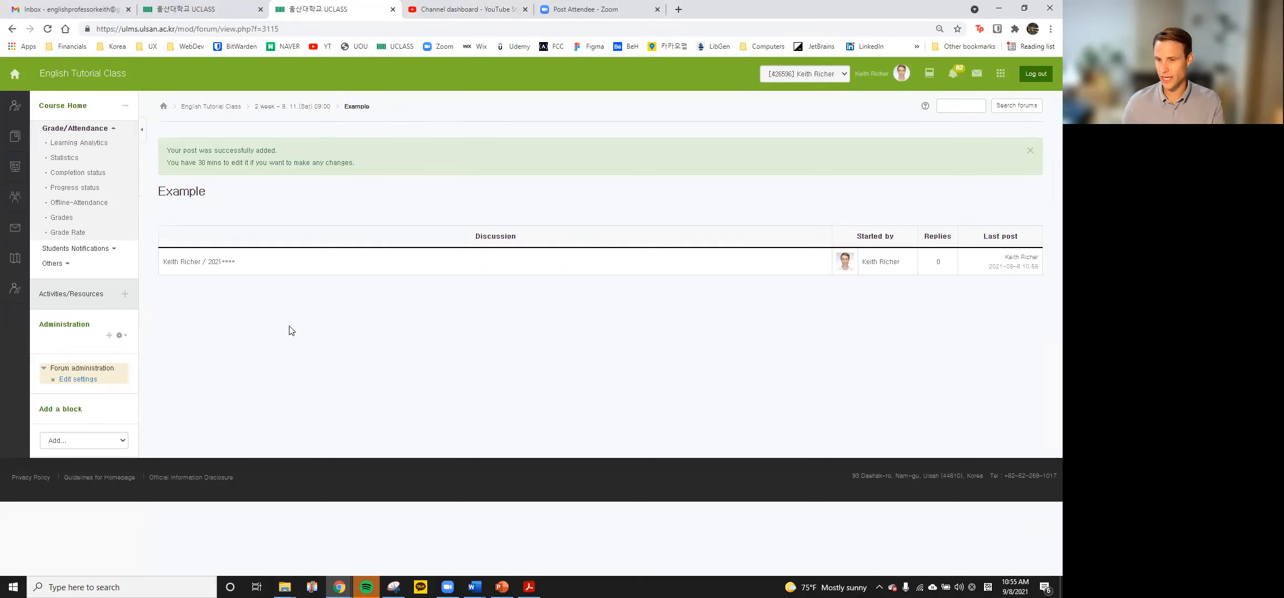
click(205, 262)
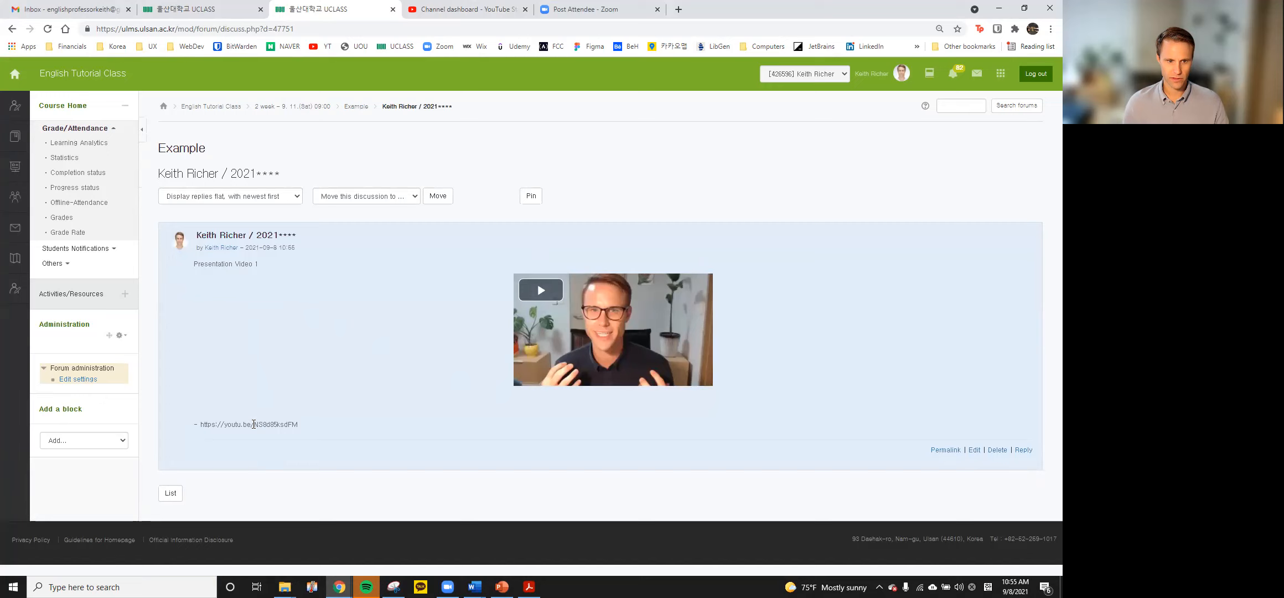
drag(202, 424, 316, 427)
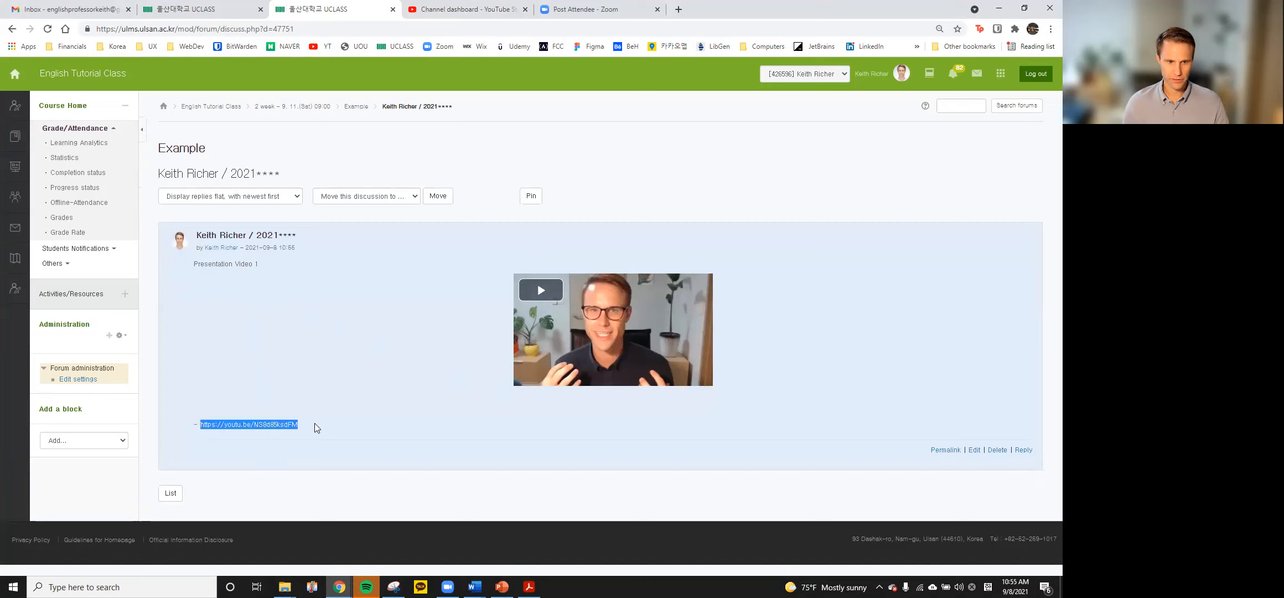
click(344, 398)
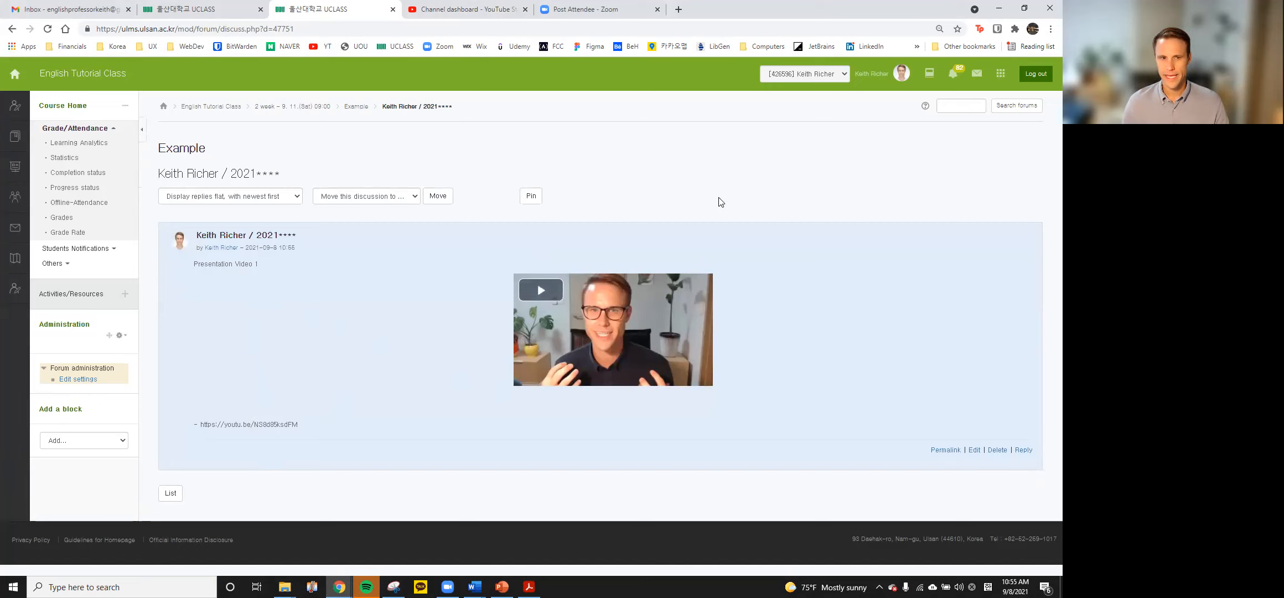